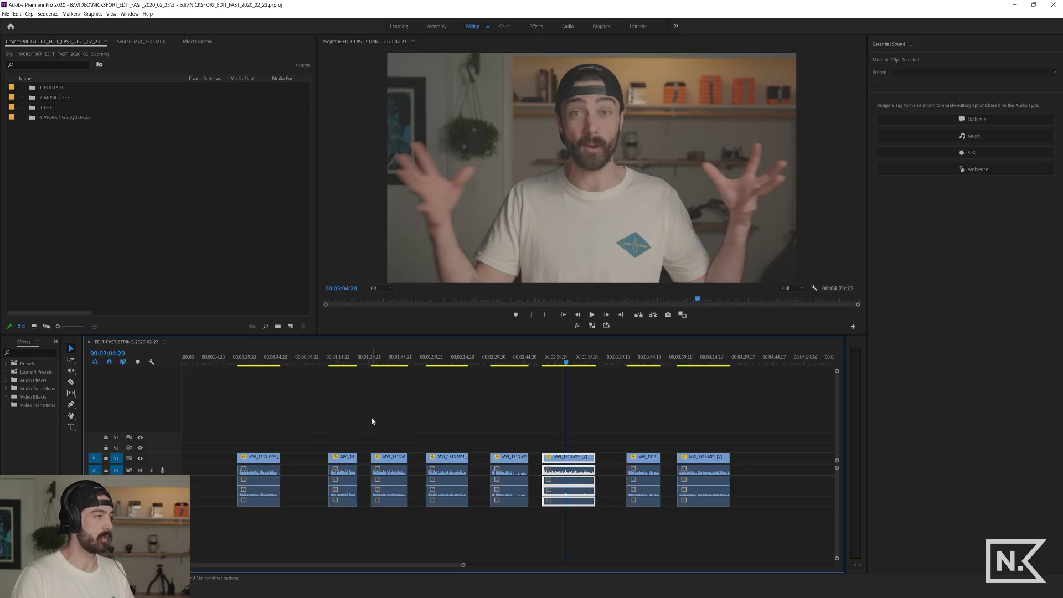
Close every gap between the timeline clips with Sequence > Close Gap.
{"action": "key", "text": "ctrl+a"}
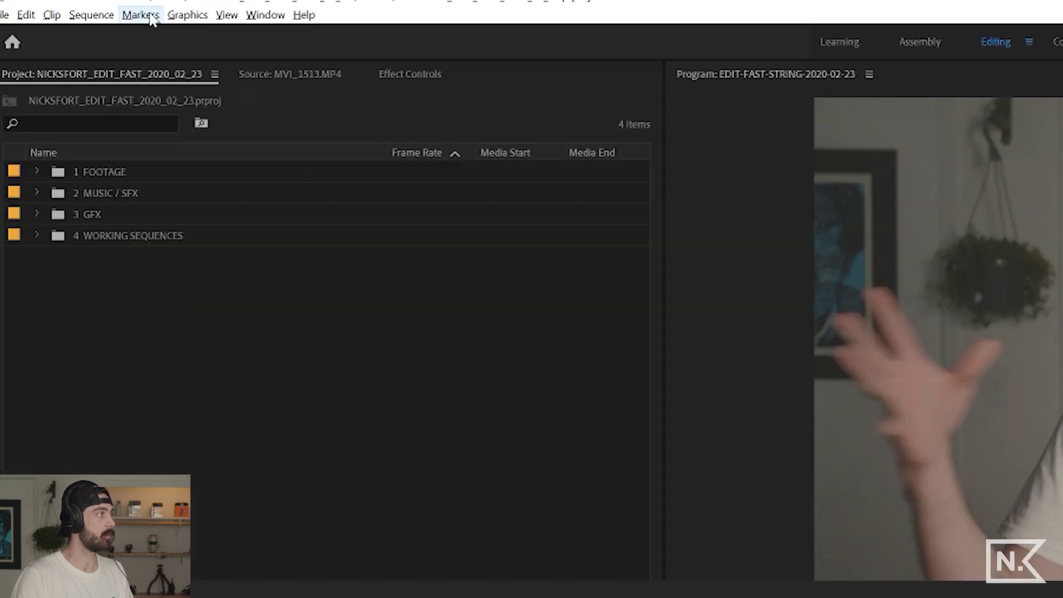
{"action": "left_click", "coordinate": [91, 14]}
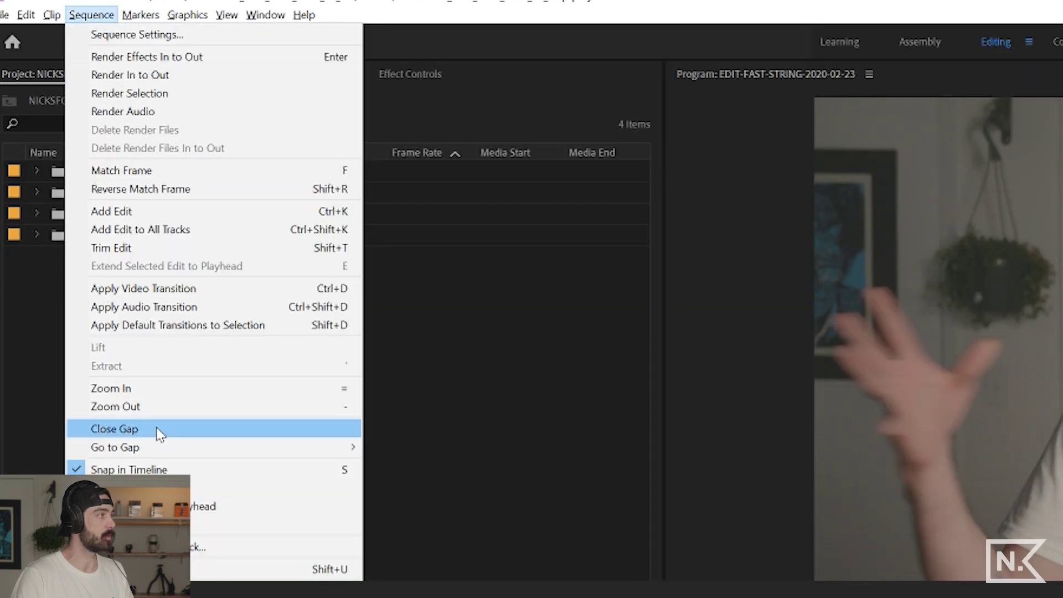
{"action": "left_click", "coordinate": [159, 430]}
Deselect the clips and bring up the Lumetri Creative Look list in the Color workspace.
{"action": "left_click", "coordinate": [310, 387]}
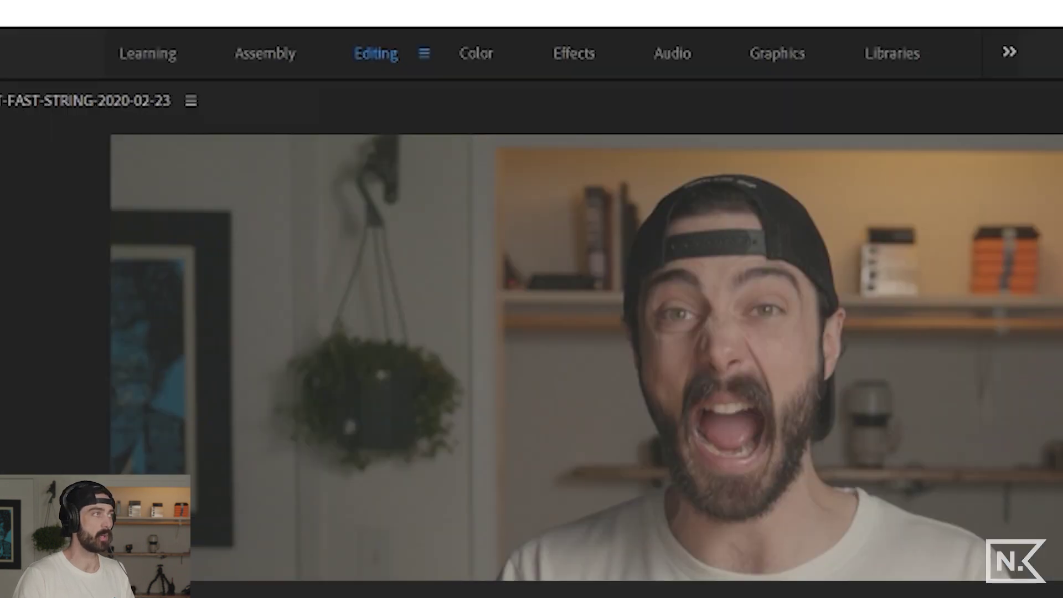
{"action": "left_click", "coordinate": [476, 54]}
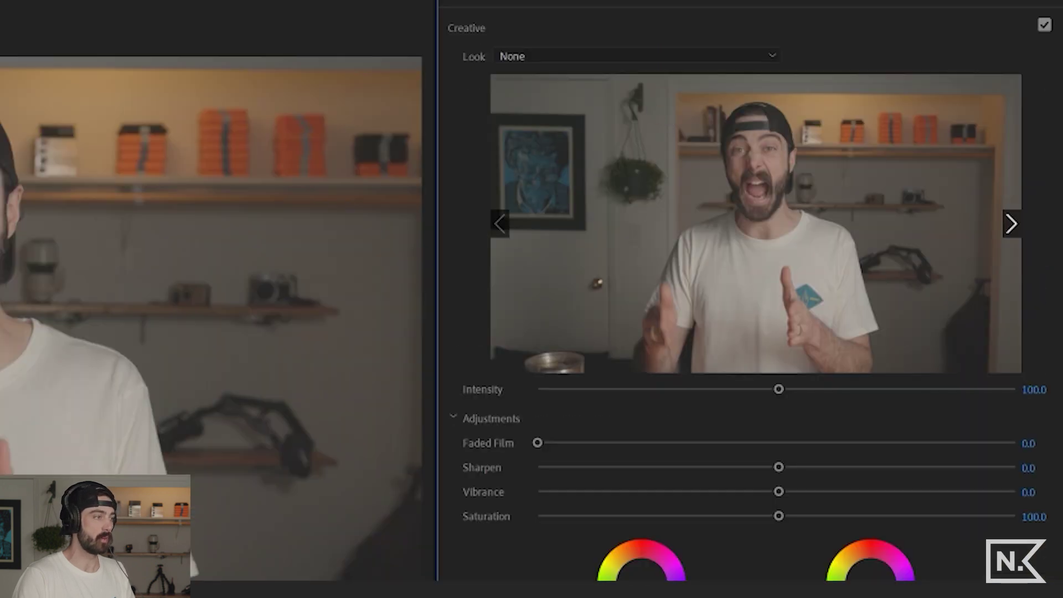
{"action": "left_click", "coordinate": [525, 52]}
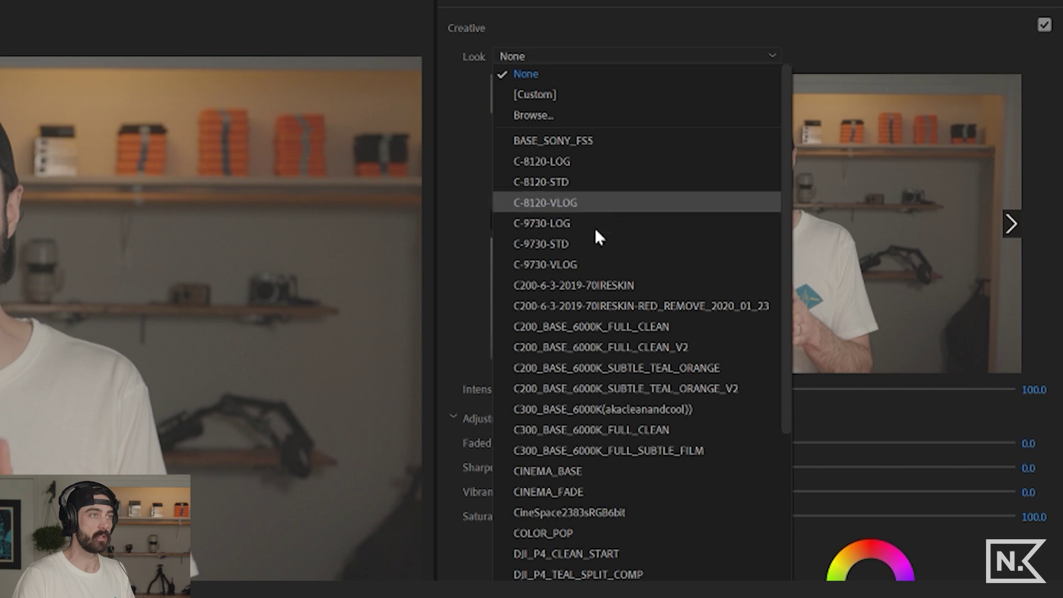
{"action": "left_click", "coordinate": [579, 303]}
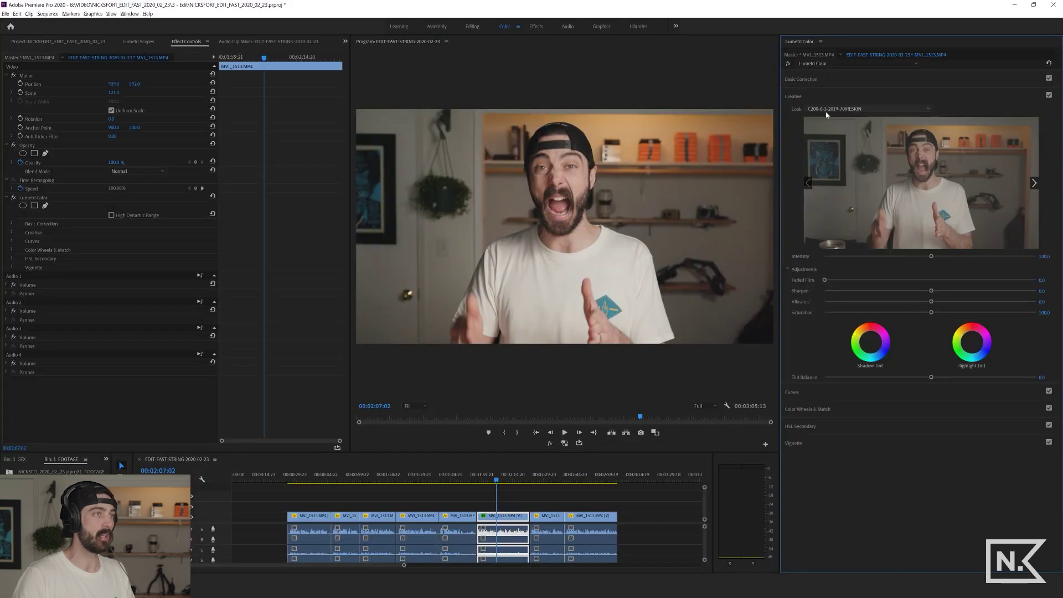
{"action": "left_click", "coordinate": [138, 42]}
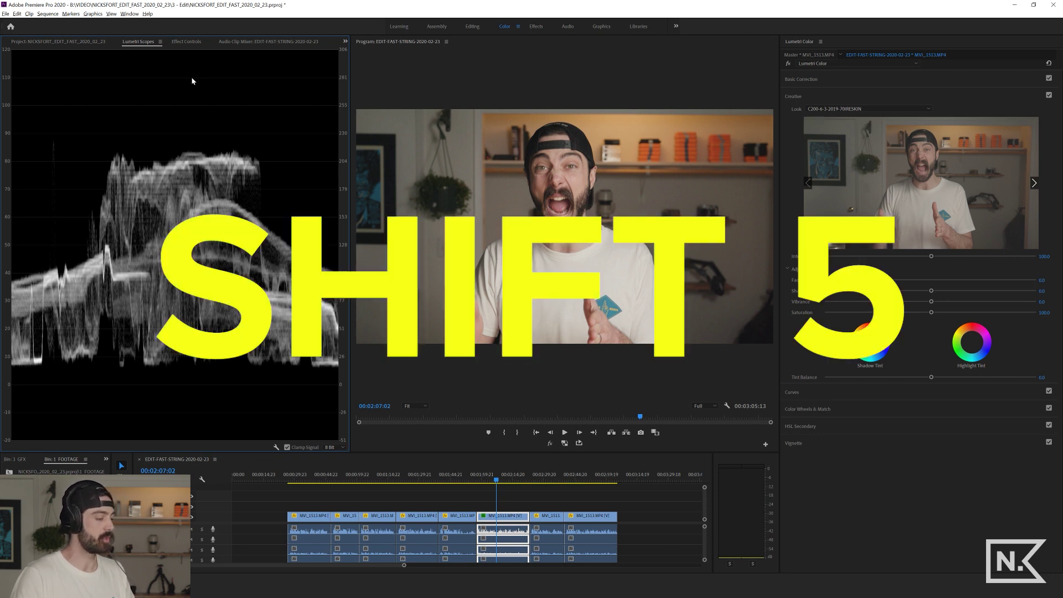
{"action": "key", "text": "shift+5"}
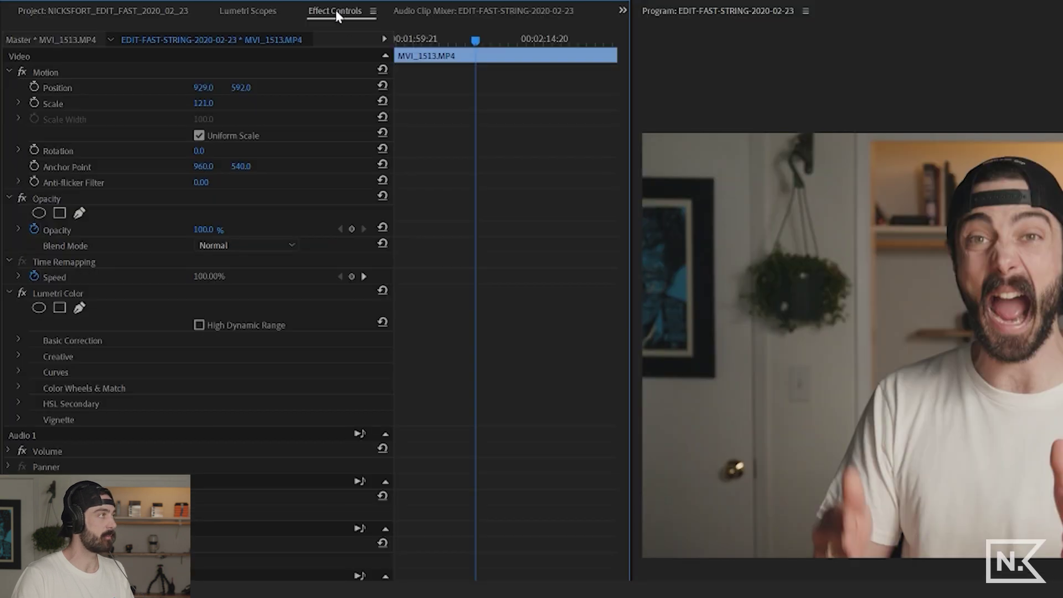
Cut Lumetri Color from the timeline clip and paste it onto the MVI_1513.MP4 master clip.
{"action": "right_click", "coordinate": [66, 298]}
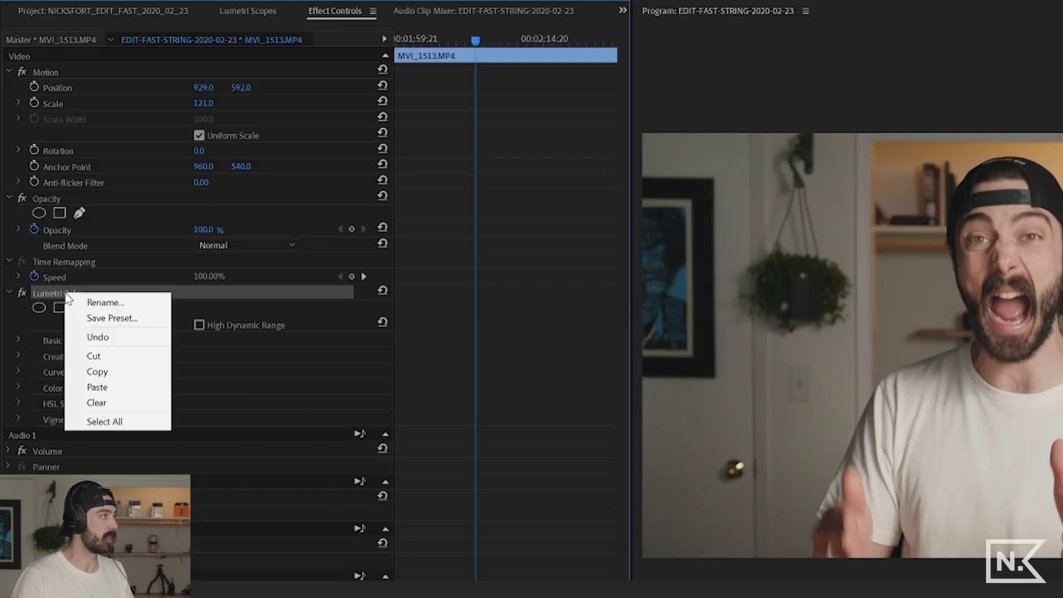
{"action": "left_click", "coordinate": [113, 357]}
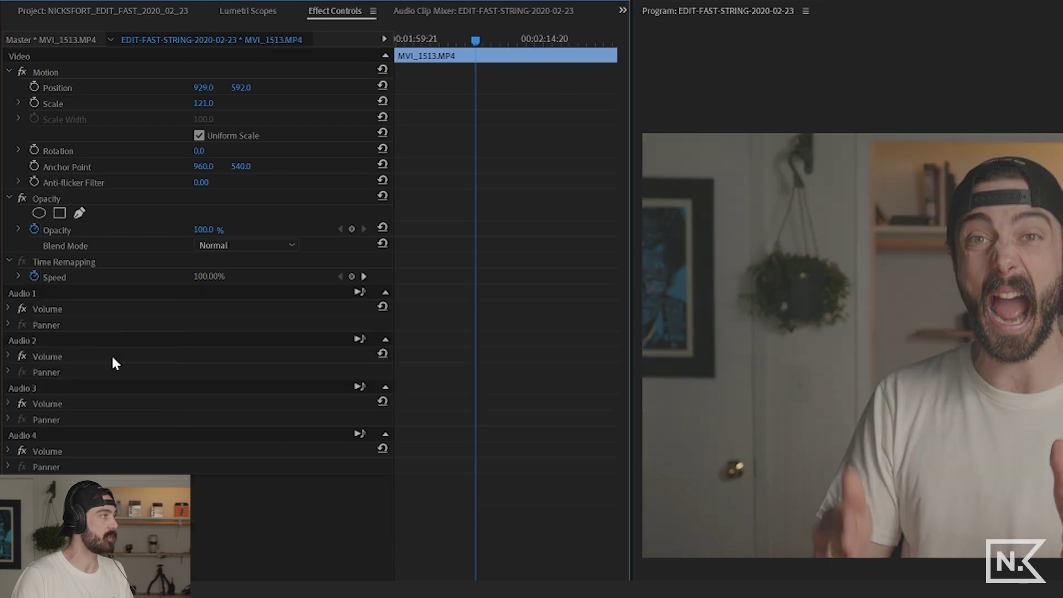
{"action": "left_click", "coordinate": [36, 38]}
{"action": "right_click", "coordinate": [104, 182]}
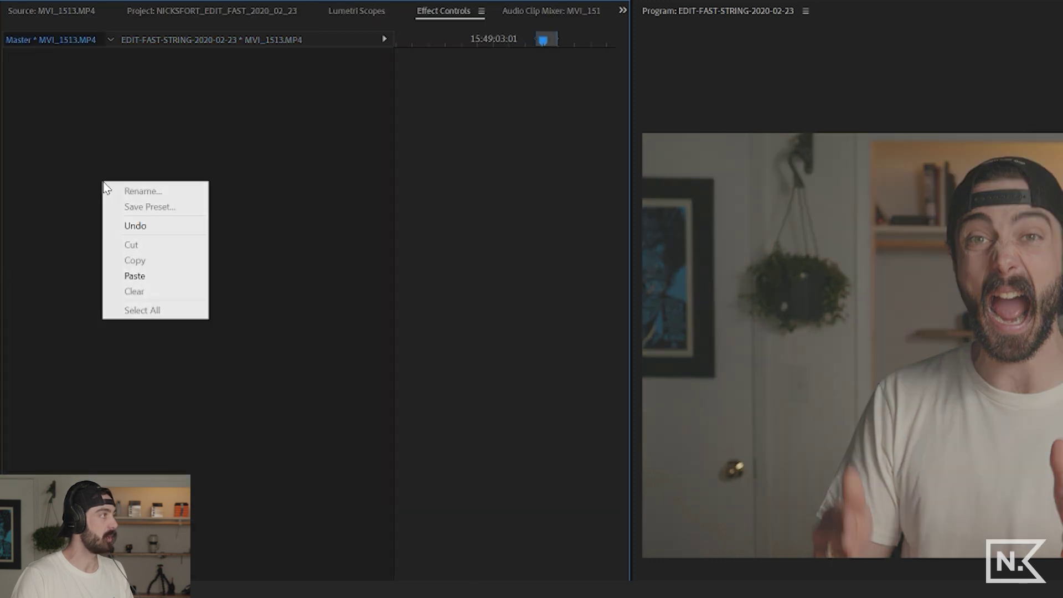
{"action": "left_click", "coordinate": [147, 276]}
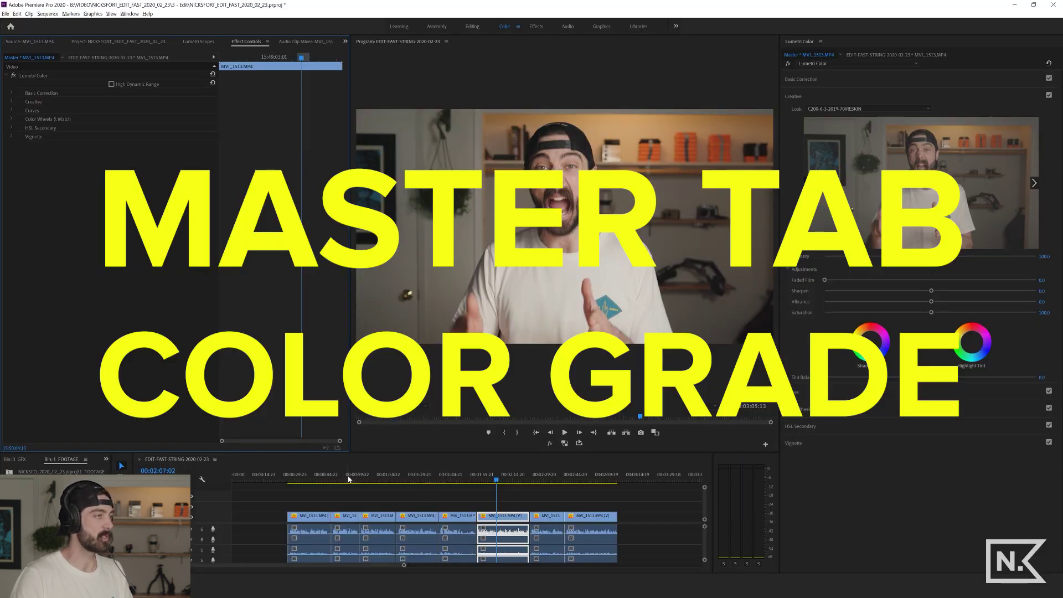
{"action": "left_click", "coordinate": [310, 480]}
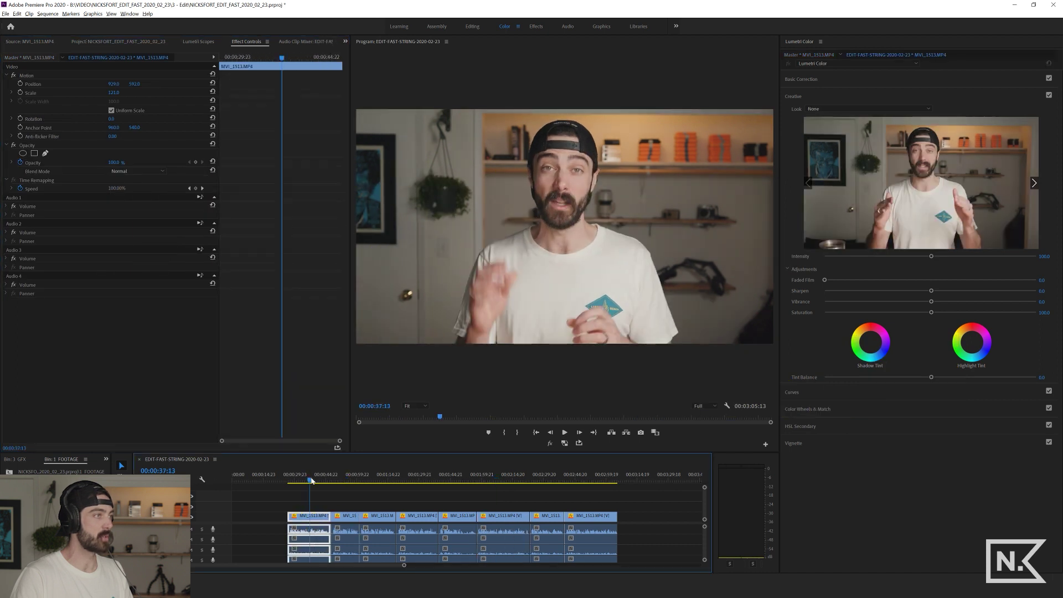
Compare clips with Global FX Mute on and off, then open the monitor's Button Editor.
{"action": "left_click", "coordinate": [547, 479]}
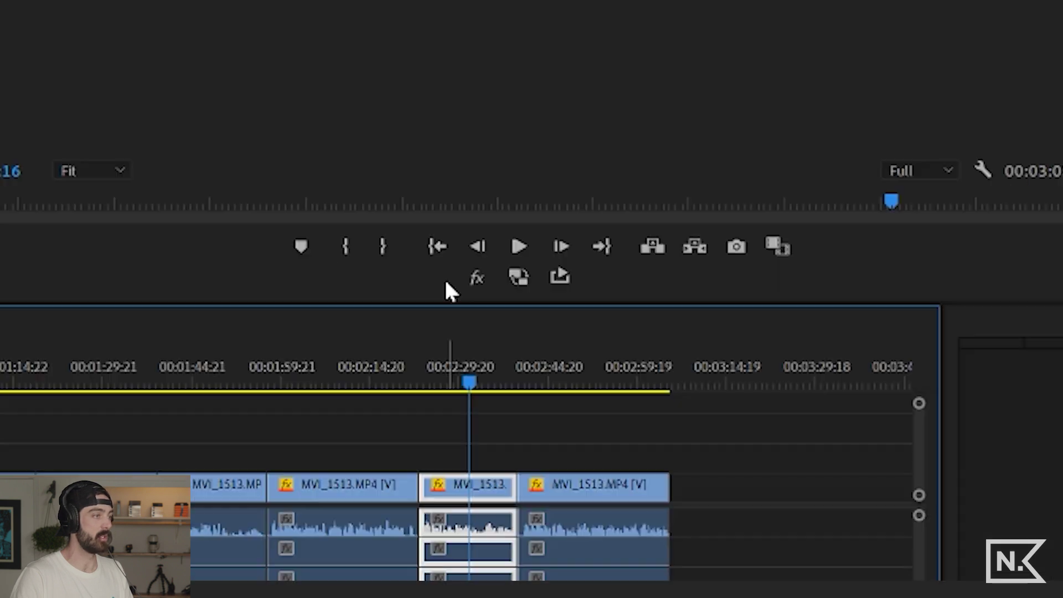
{"action": "left_click", "coordinate": [474, 277]}
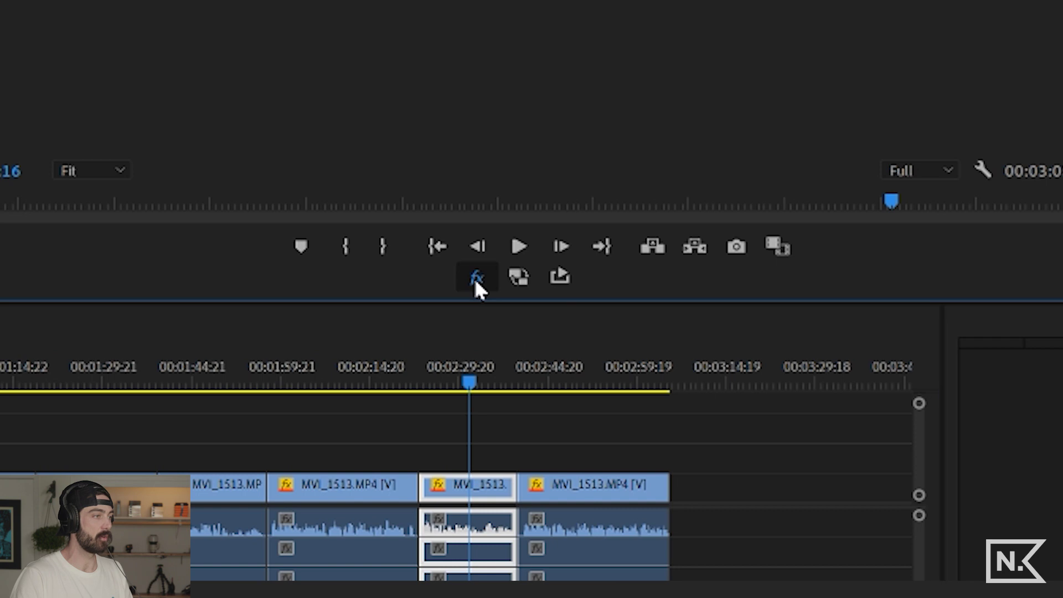
{"action": "key", "text": "Down"}
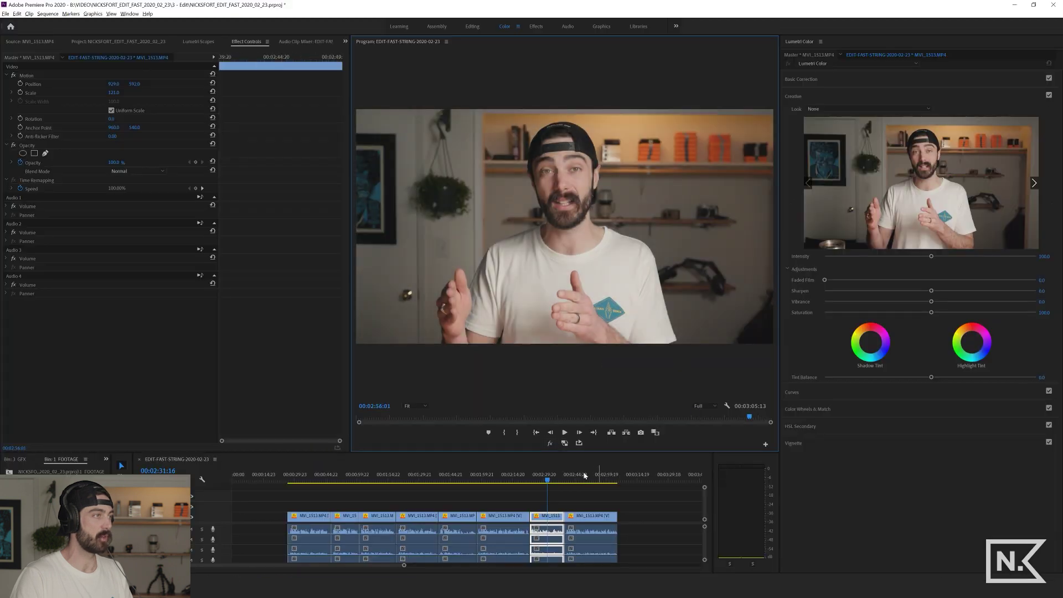
{"action": "left_click", "coordinate": [552, 442]}
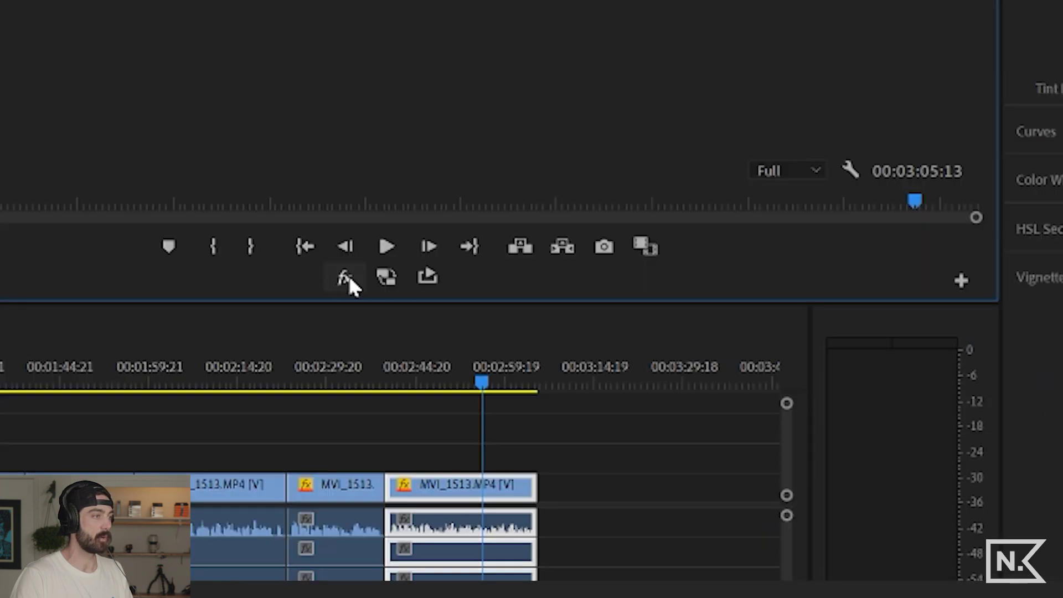
{"action": "left_click", "coordinate": [961, 281]}
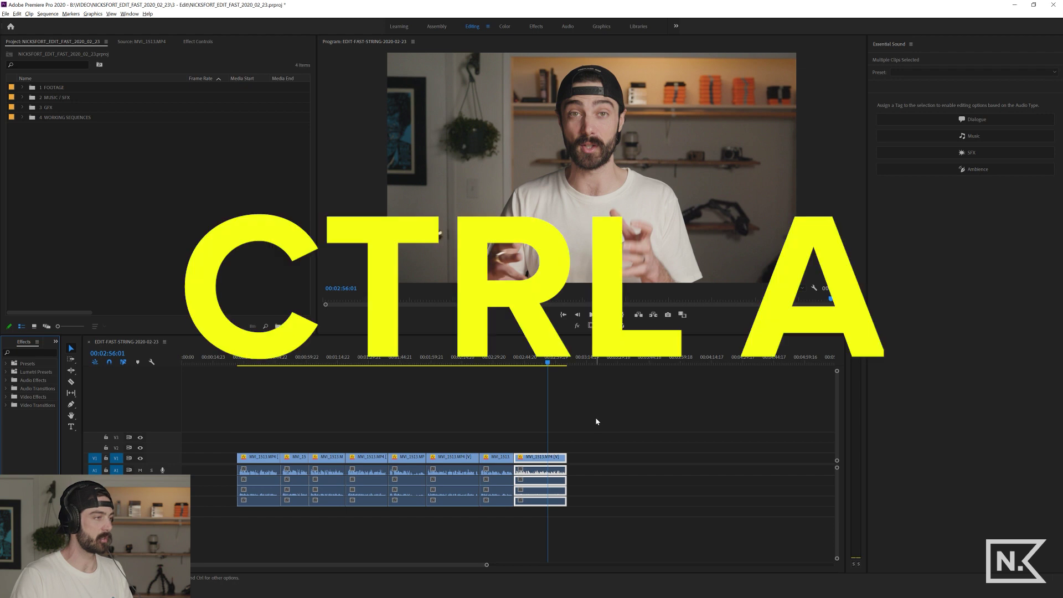
Select all the interview clips in the timeline and bring up their context menu.
{"action": "key", "text": "ctrl+a"}
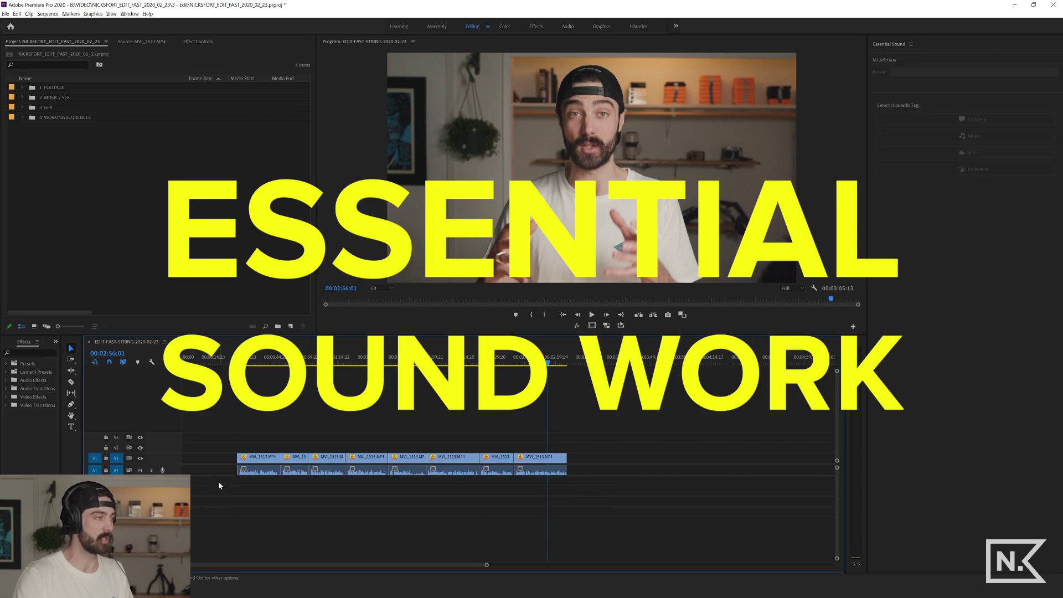
{"action": "left_click_drag", "start_coordinate": [642, 421], "coordinate": [205, 482]}
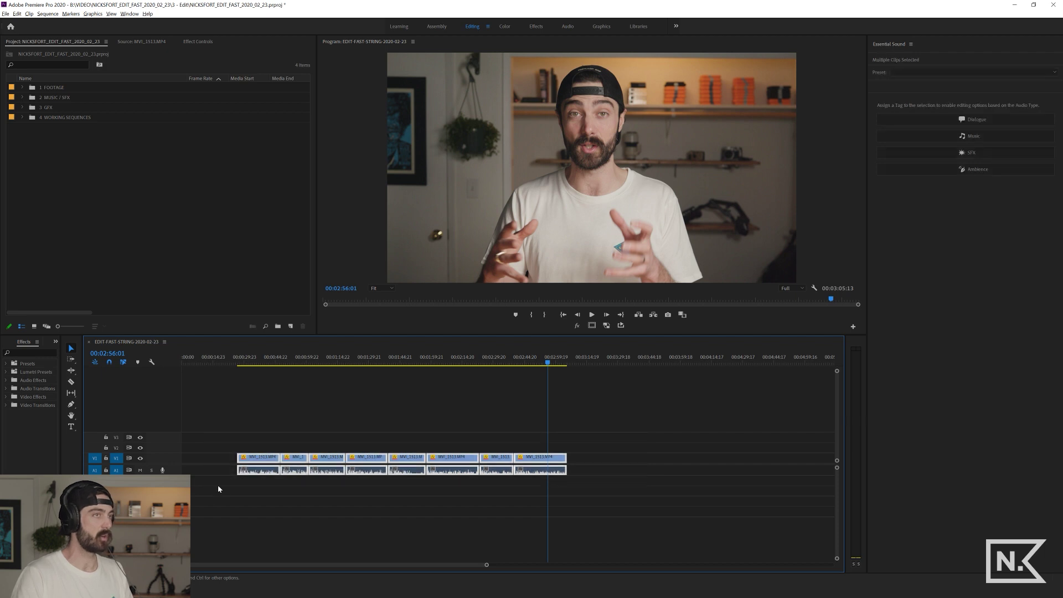
{"action": "right_click", "coordinate": [334, 470]}
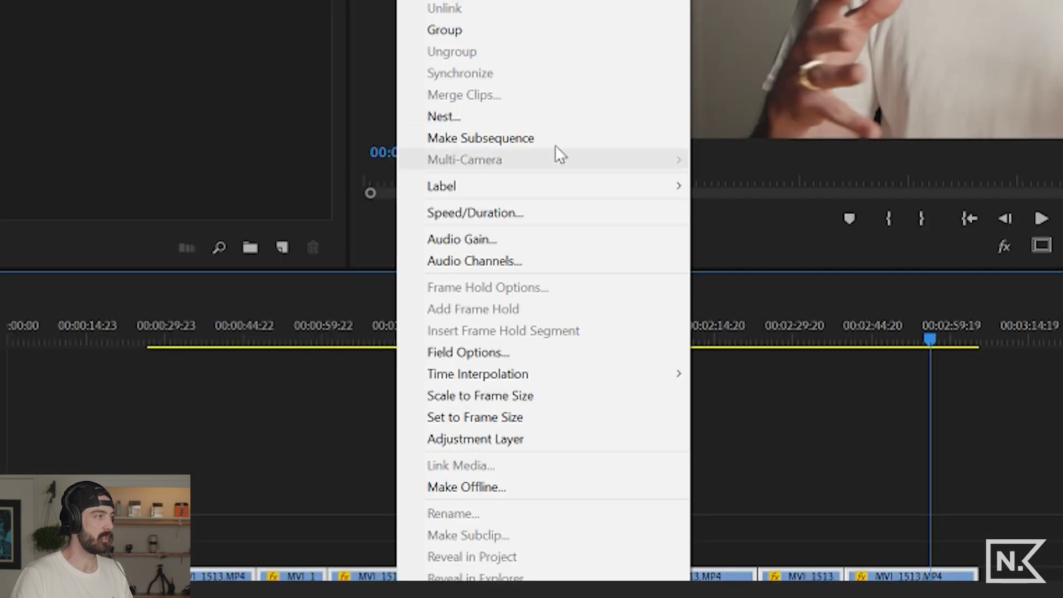
{"action": "left_click", "coordinate": [504, 247]}
{"action": "left_click", "coordinate": [394, 333]}
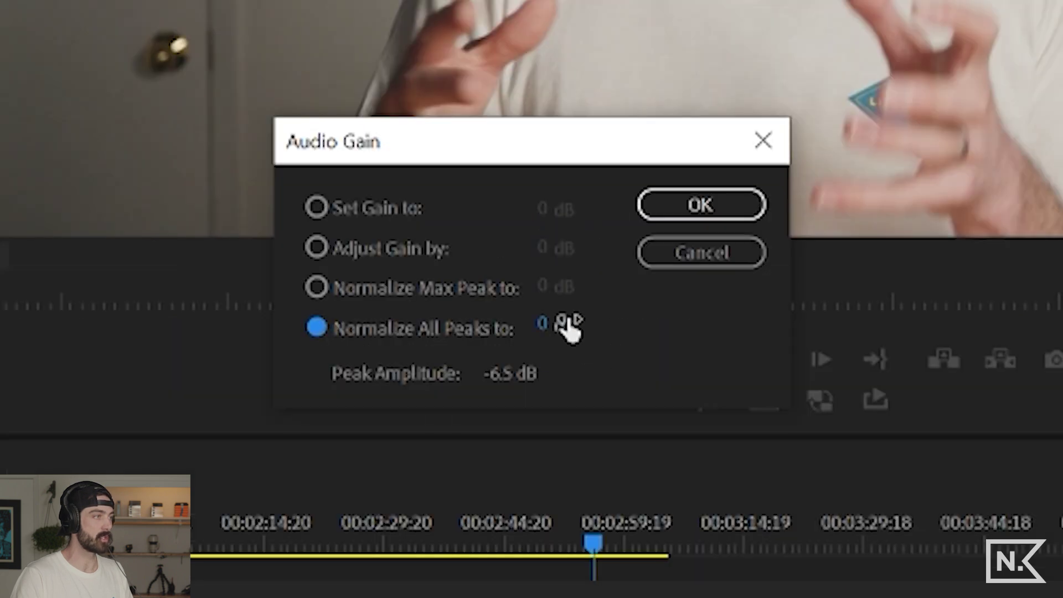
{"action": "double_click", "coordinate": [566, 323]}
{"action": "type", "text": "-"}
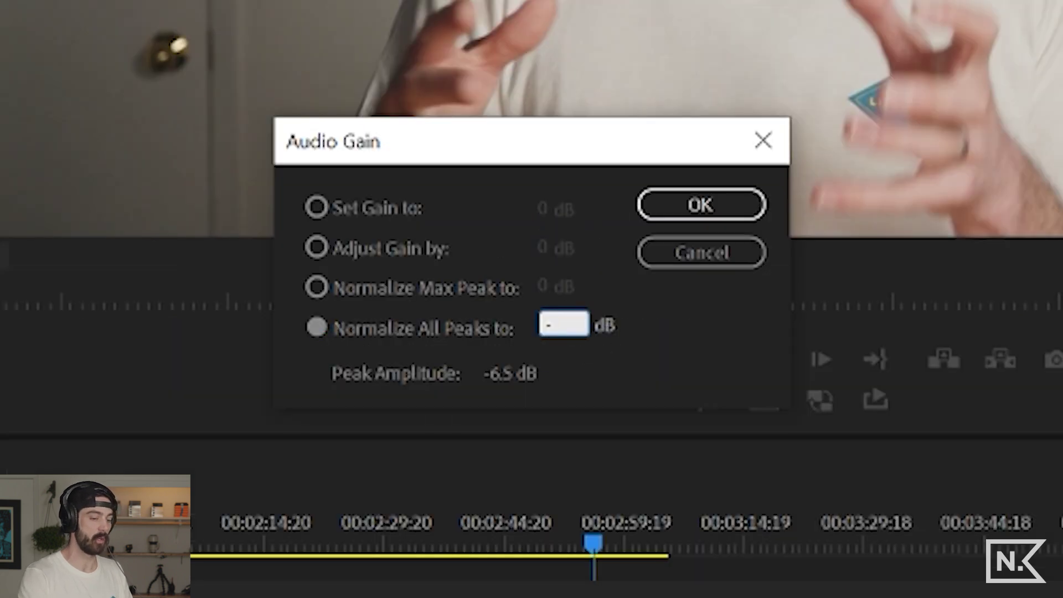
{"action": "type", "text": ".5"}
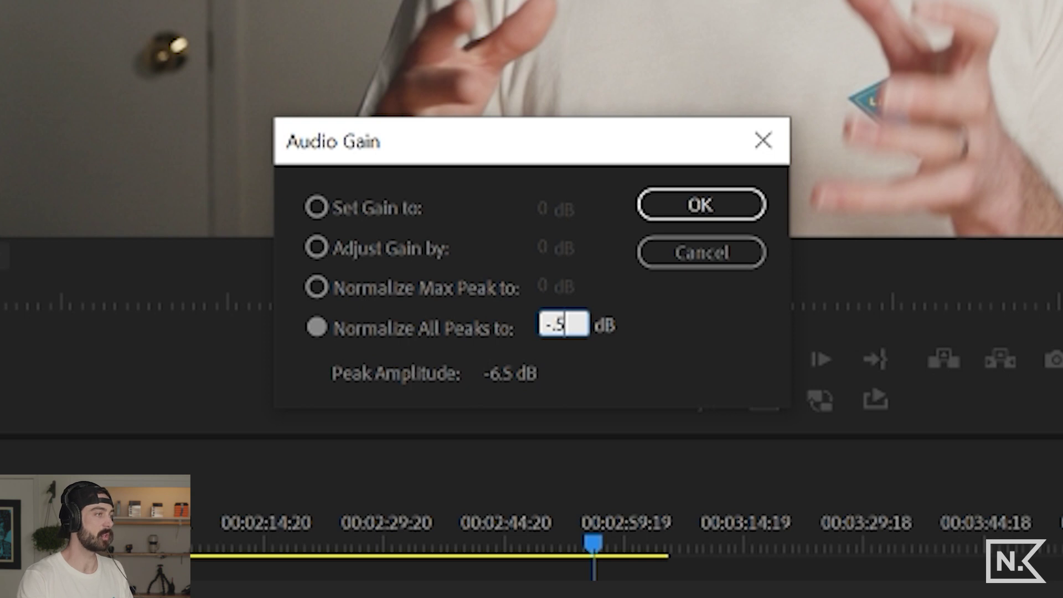
{"action": "key", "text": "Return"}
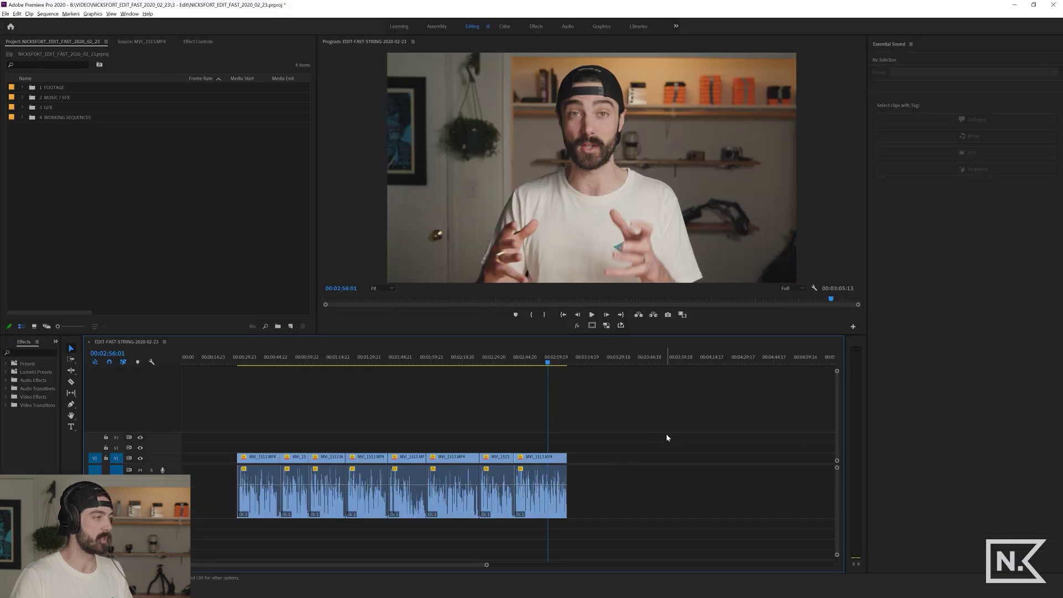
{"action": "left_click_drag", "start_coordinate": [667, 437], "coordinate": [183, 517]}
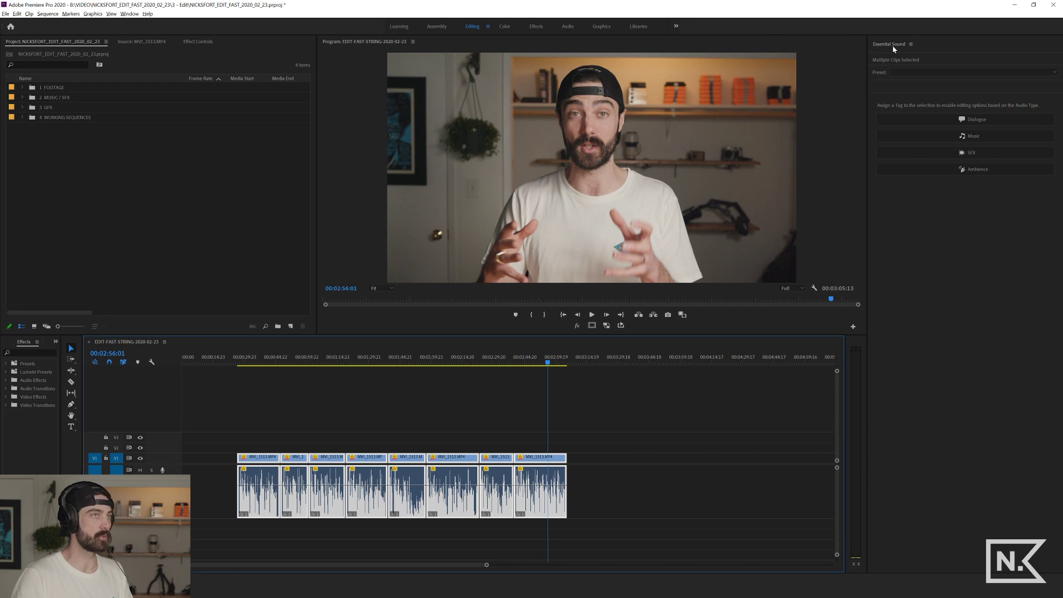
In Essential Sound, tag the clips as Dialogue and auto-match loudness to -23.00 LUFS.
{"action": "left_click", "coordinate": [130, 13]}
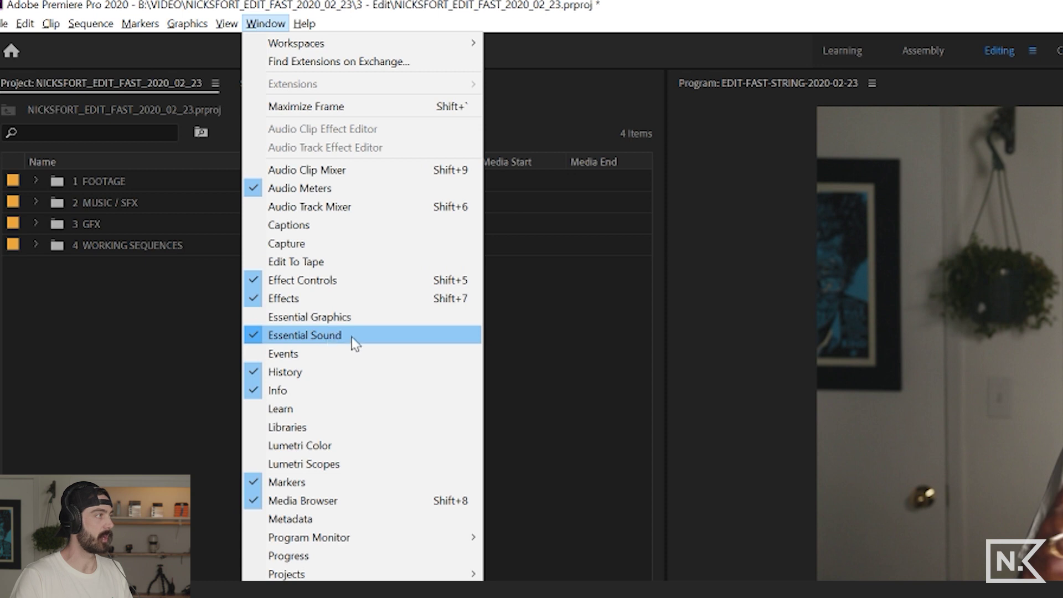
{"action": "left_click", "coordinate": [351, 341]}
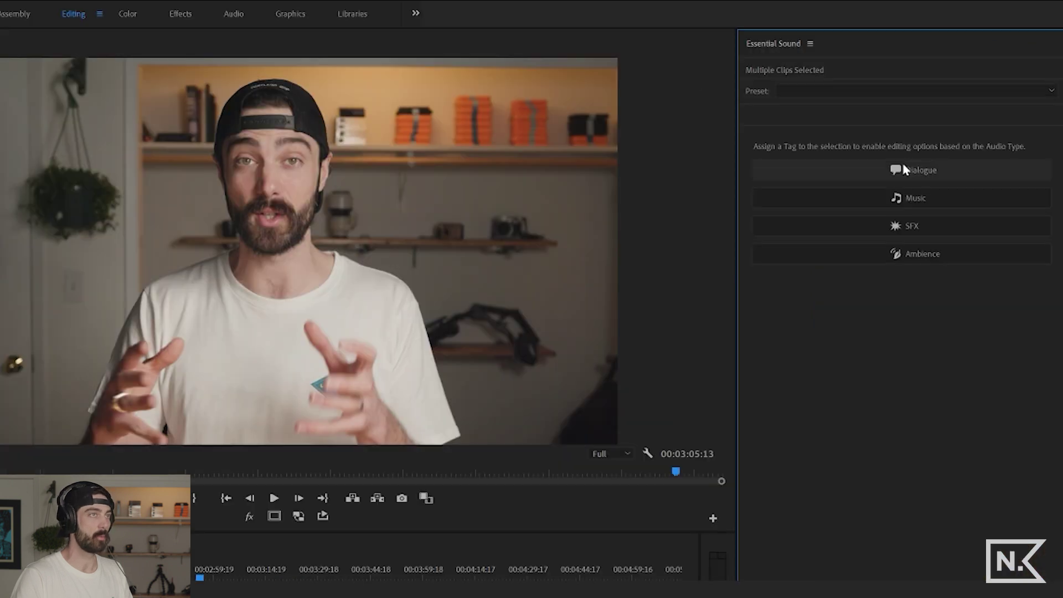
{"action": "left_click", "coordinate": [889, 166]}
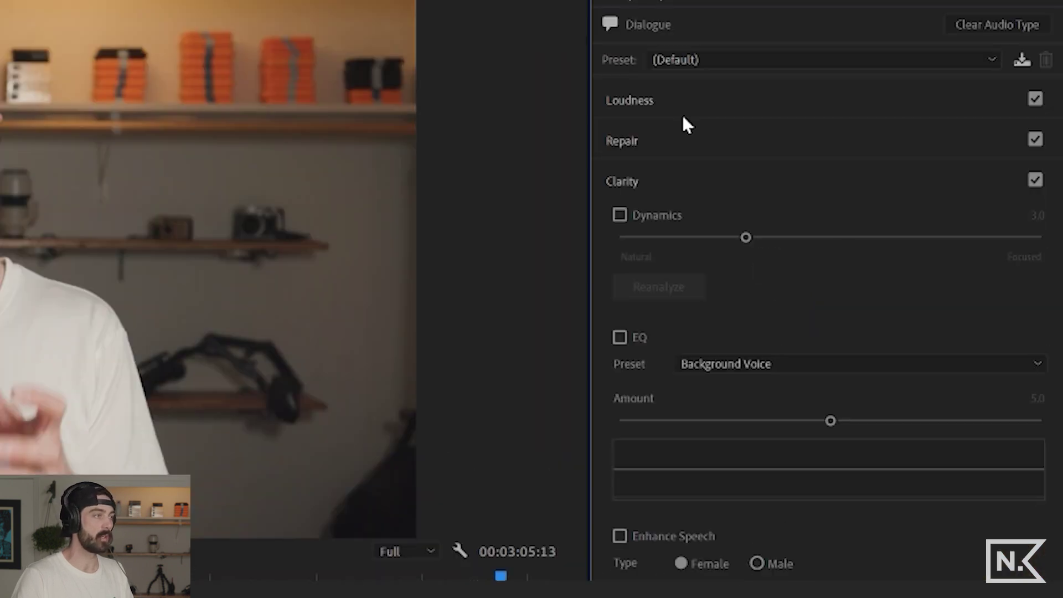
{"action": "left_click", "coordinate": [653, 101]}
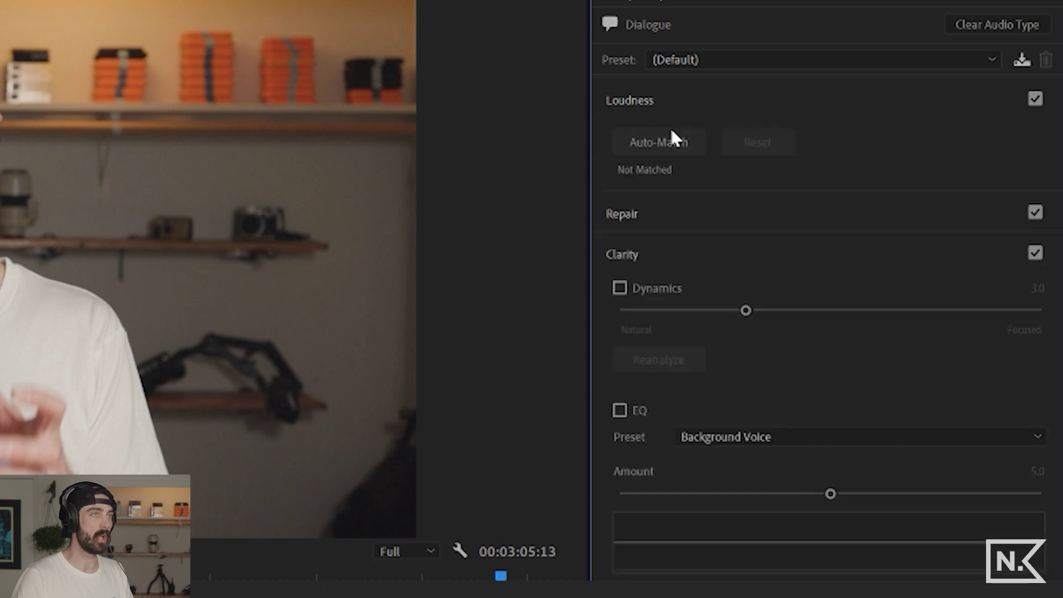
{"action": "left_click", "coordinate": [657, 135]}
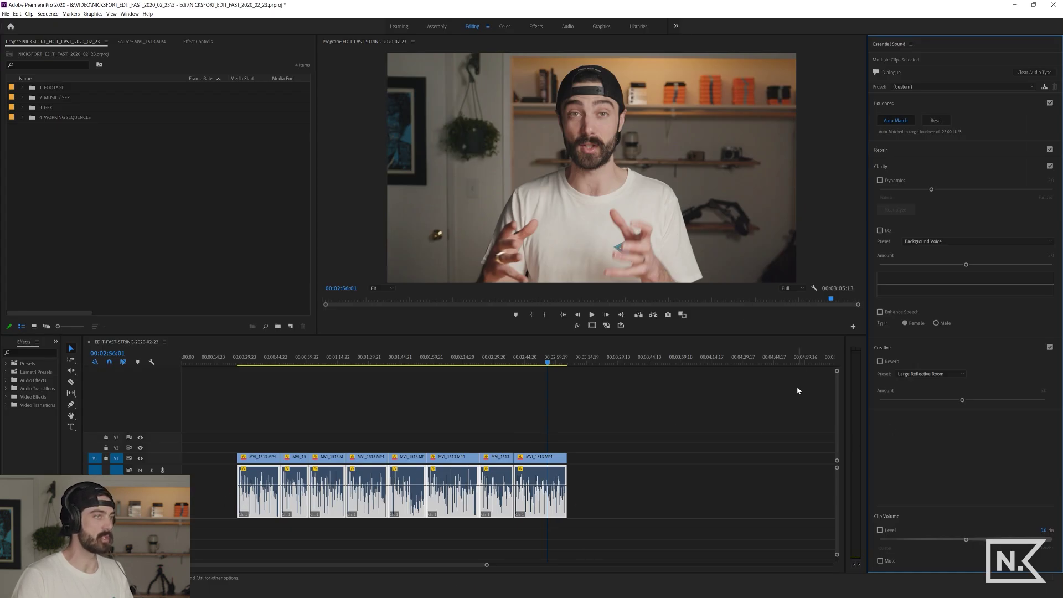
Turn on Repair > Reduce Noise and set it to 3.
{"action": "left_click", "coordinate": [891, 151]}
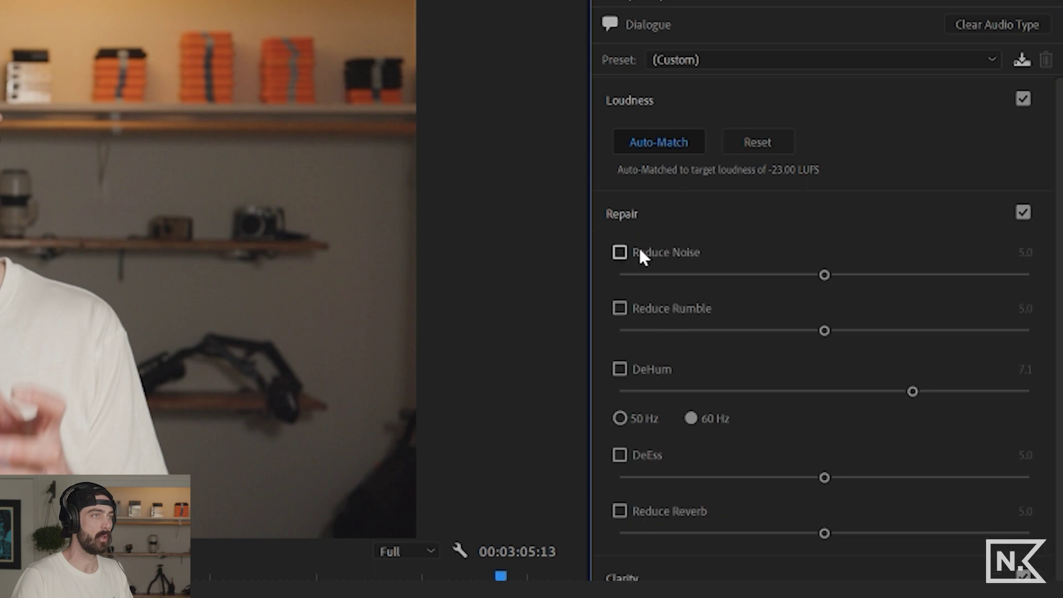
{"action": "left_click", "coordinate": [619, 252]}
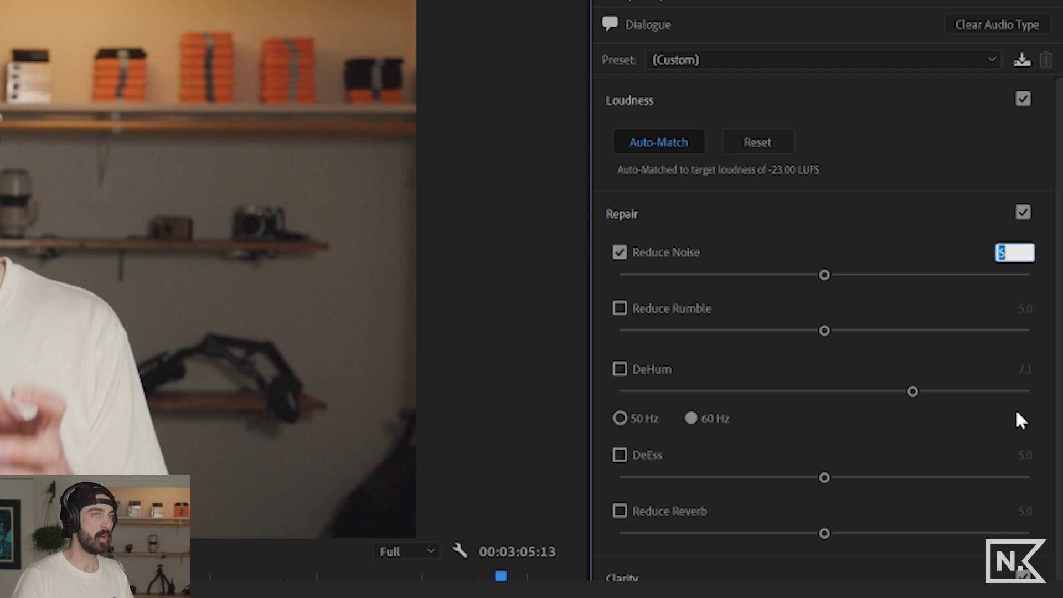
{"action": "type", "text": "3"}
{"action": "key", "text": "Return"}
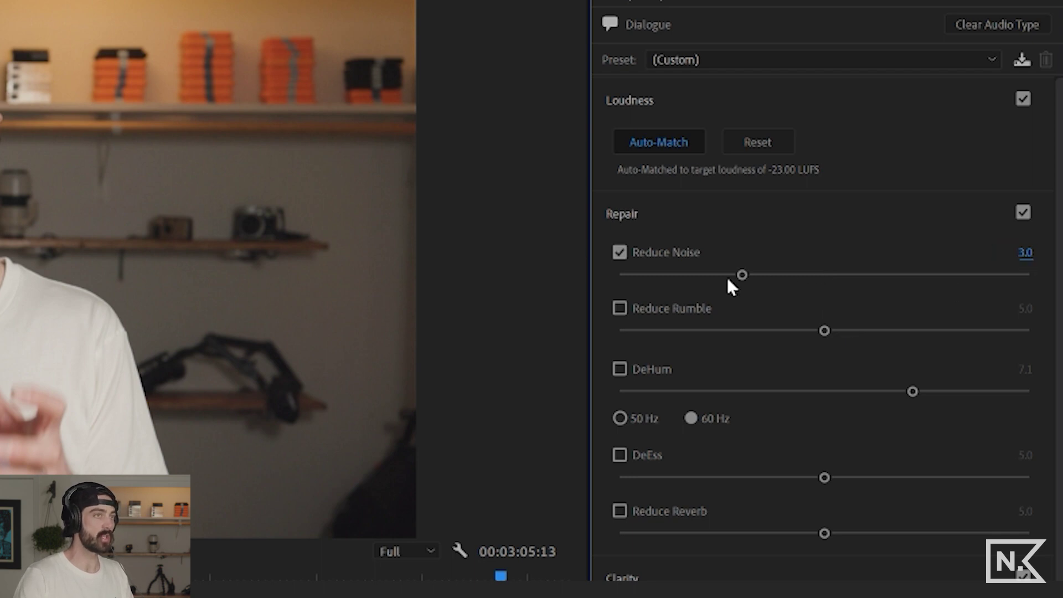
{"action": "left_click_drag", "start_coordinate": [767, 281], "coordinate": [861, 275]}
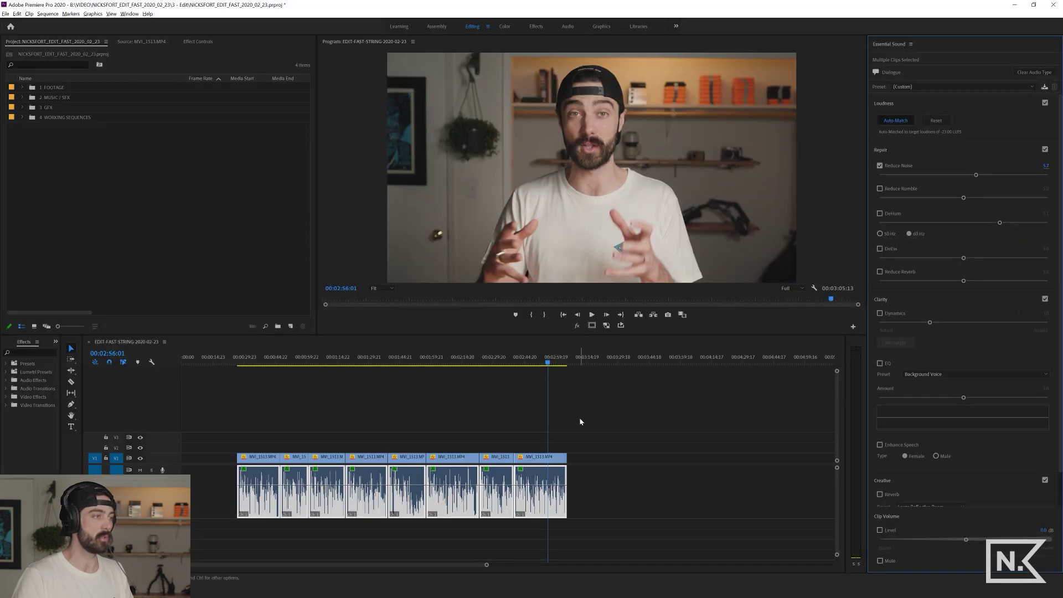
Mark in and out points around the last clip and loop-play that range.
{"action": "left_click", "coordinate": [580, 422]}
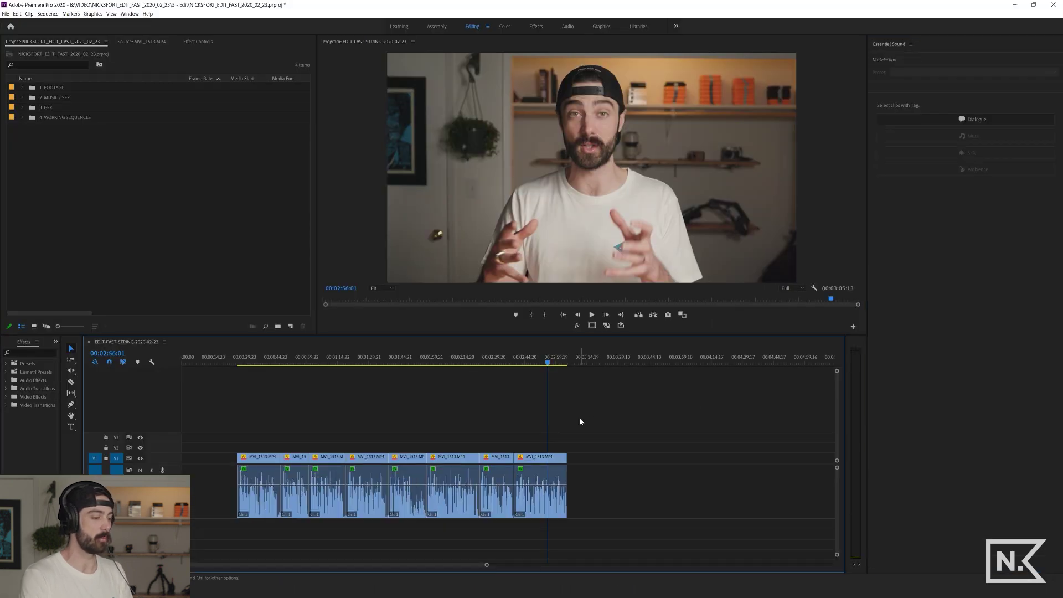
{"action": "key", "text": "Up"}
{"action": "key", "text": "i"}
{"action": "key", "text": "Down"}
{"action": "key", "text": "o"}
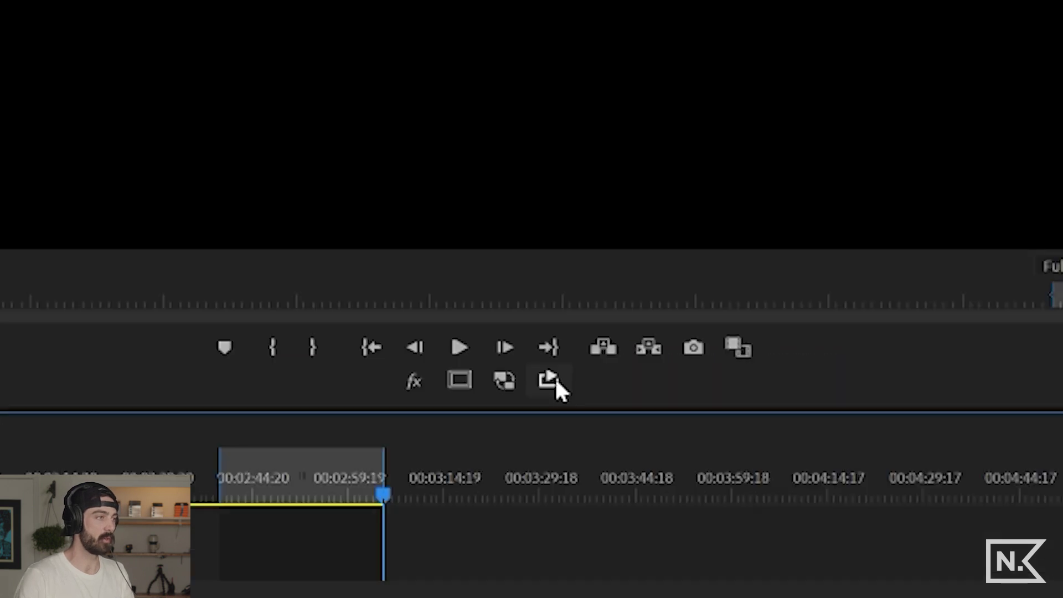
{"action": "left_click", "coordinate": [549, 379]}
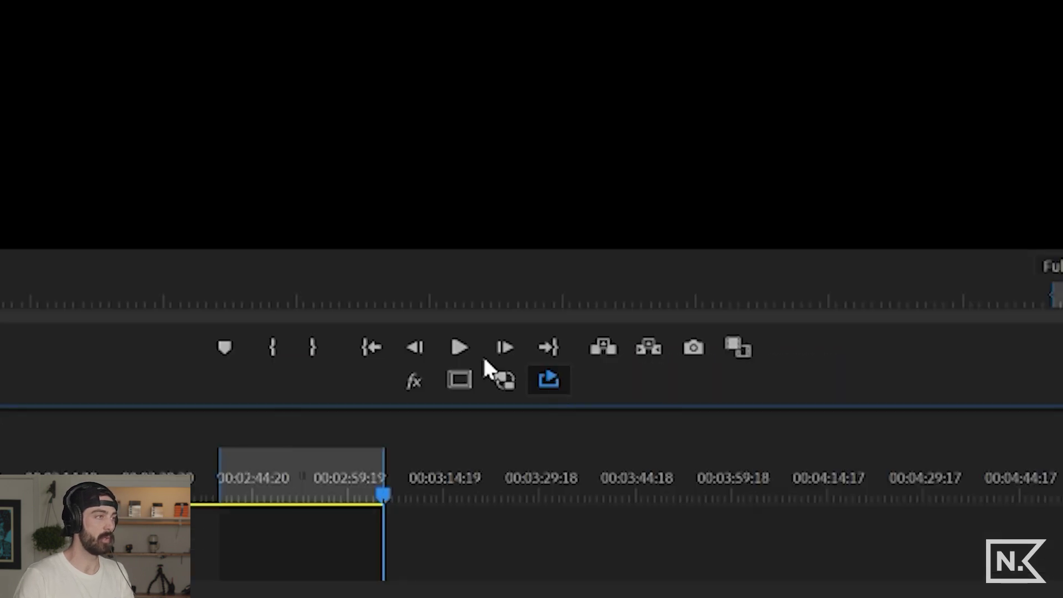
{"action": "key", "text": "space"}
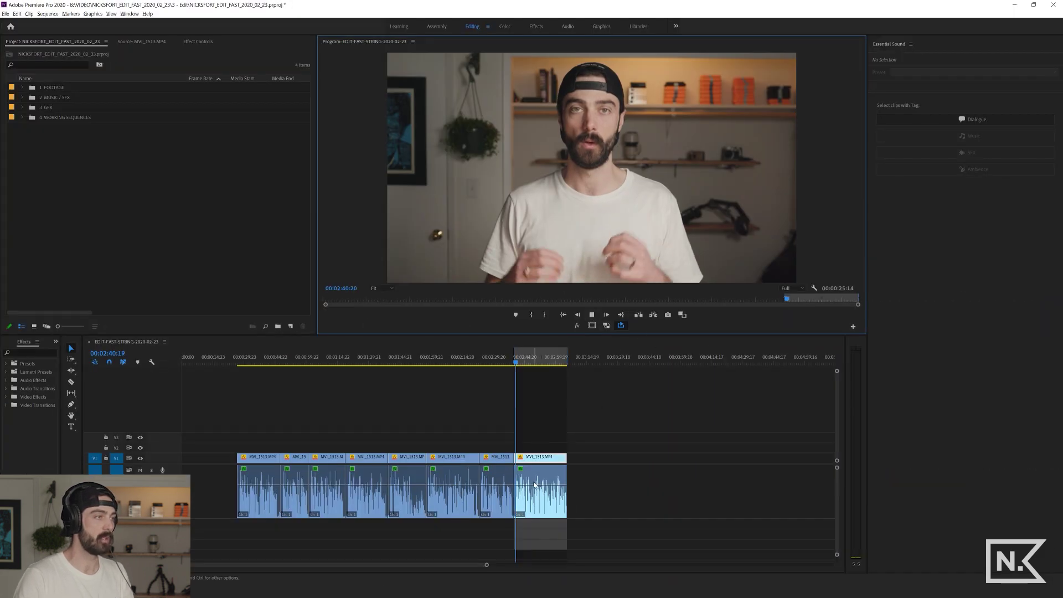
Adjust the last clip's noise reduction while listening, settling on 3.0.
{"action": "left_click", "coordinate": [535, 485]}
{"action": "left_click", "coordinate": [977, 119]}
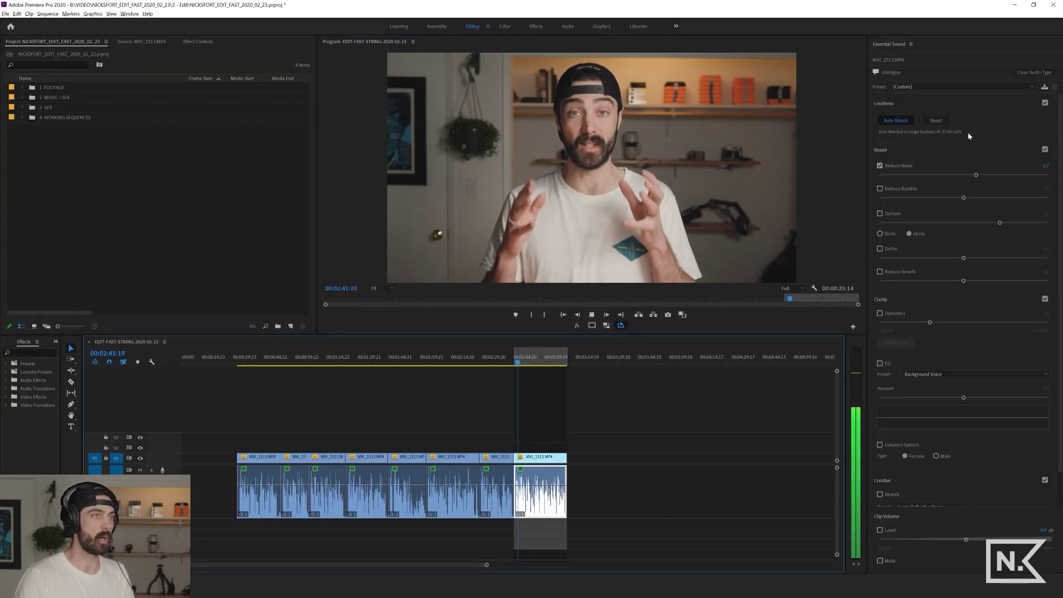
{"action": "left_click_drag", "start_coordinate": [964, 175], "coordinate": [925, 175]}
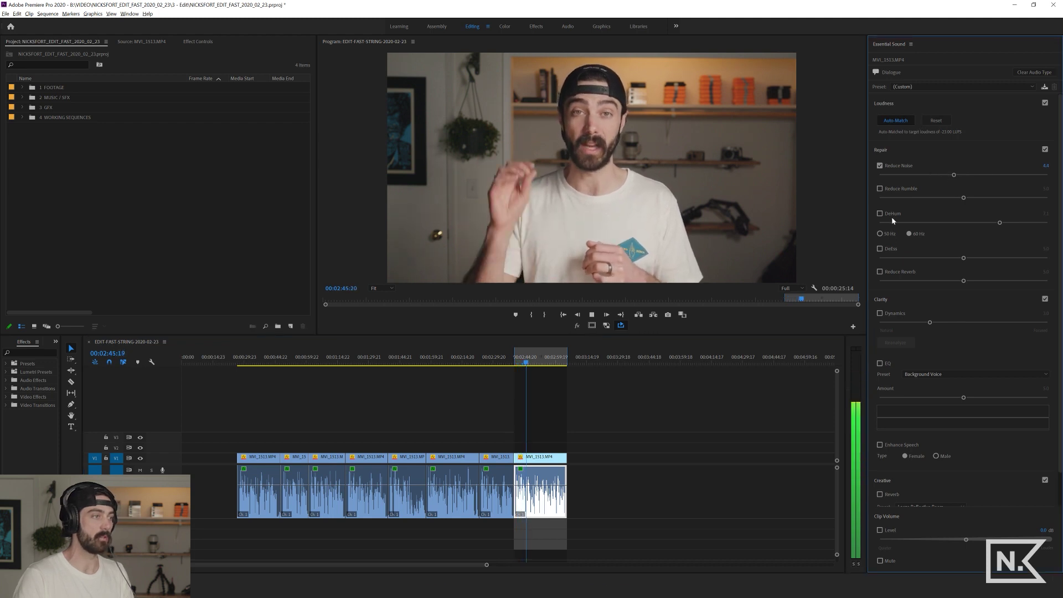
{"action": "left_click", "coordinate": [1046, 166]}
{"action": "type", "text": "3"}
{"action": "key", "text": "Return"}
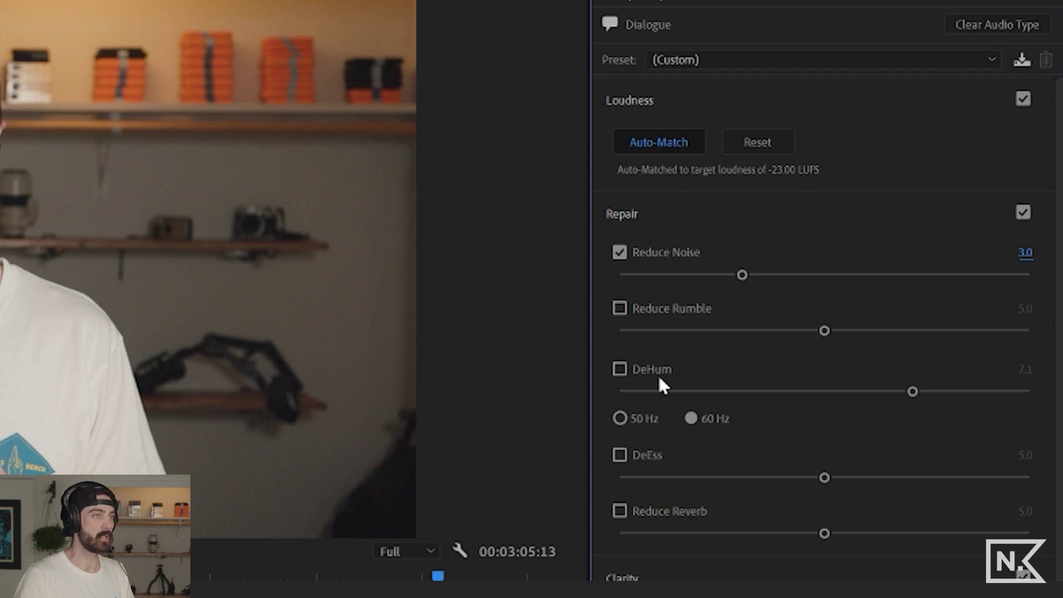
Turn on DeEss and set it to 3.0.
{"action": "left_click", "coordinate": [619, 454]}
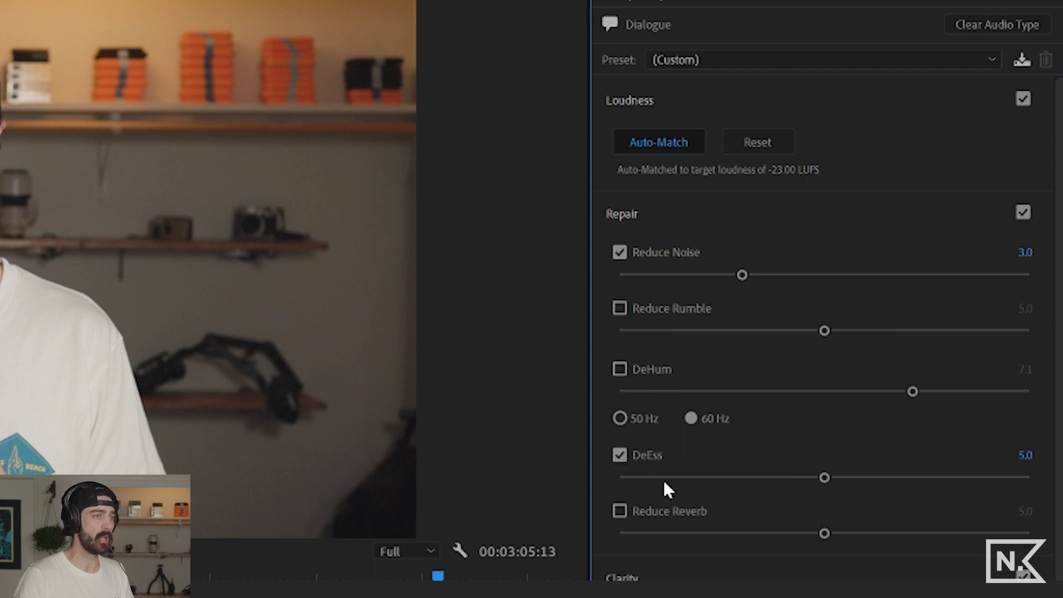
{"action": "left_click", "coordinate": [1025, 455]}
{"action": "type", "text": "3"}
{"action": "key", "text": "Return"}
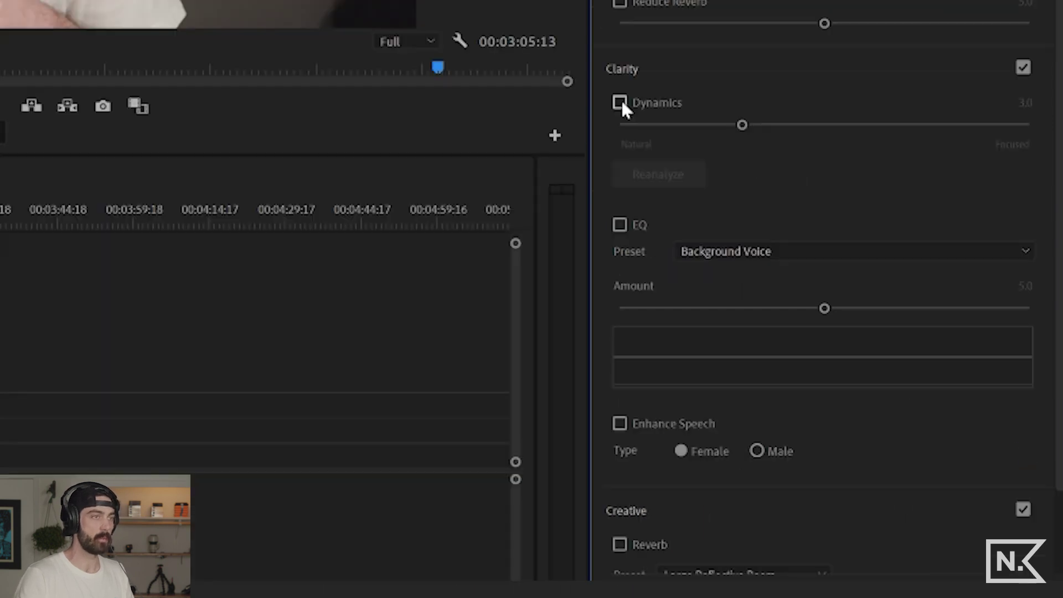
Enable Clarity Dynamics and EQ with the Subtle Boost (Male) preset, then reanalyze the clips.
{"action": "left_click", "coordinate": [620, 103]}
{"action": "left_click", "coordinate": [619, 224]}
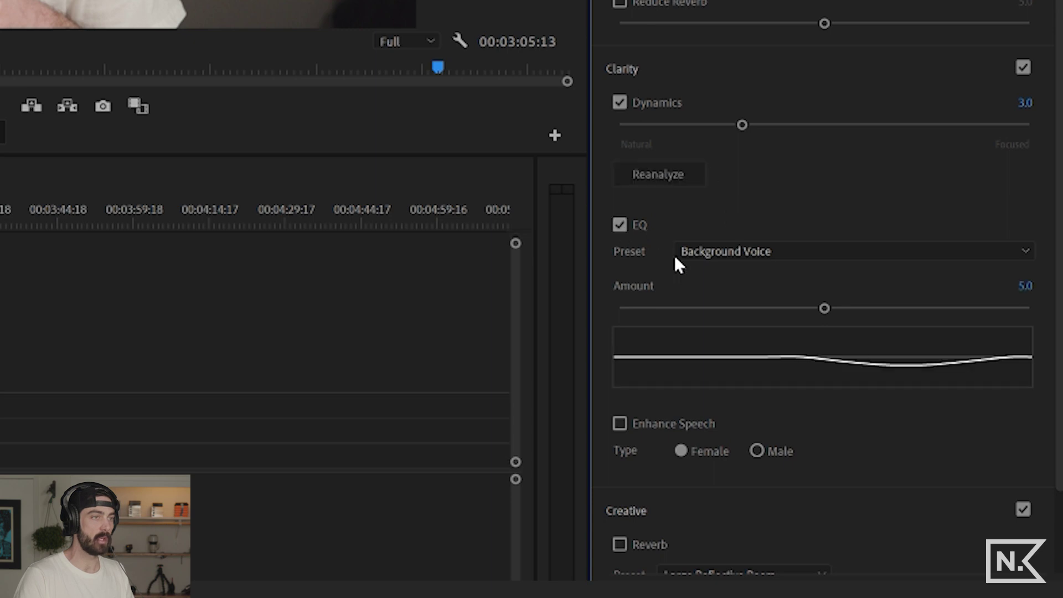
{"action": "left_click", "coordinate": [760, 256]}
{"action": "left_click", "coordinate": [800, 450]}
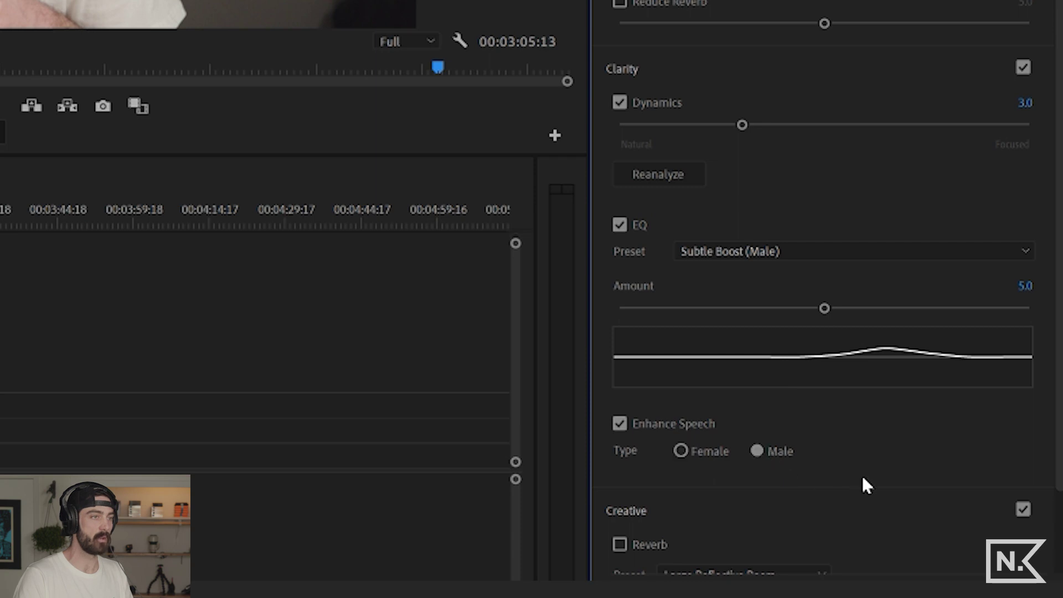
{"action": "left_click", "coordinate": [651, 176]}
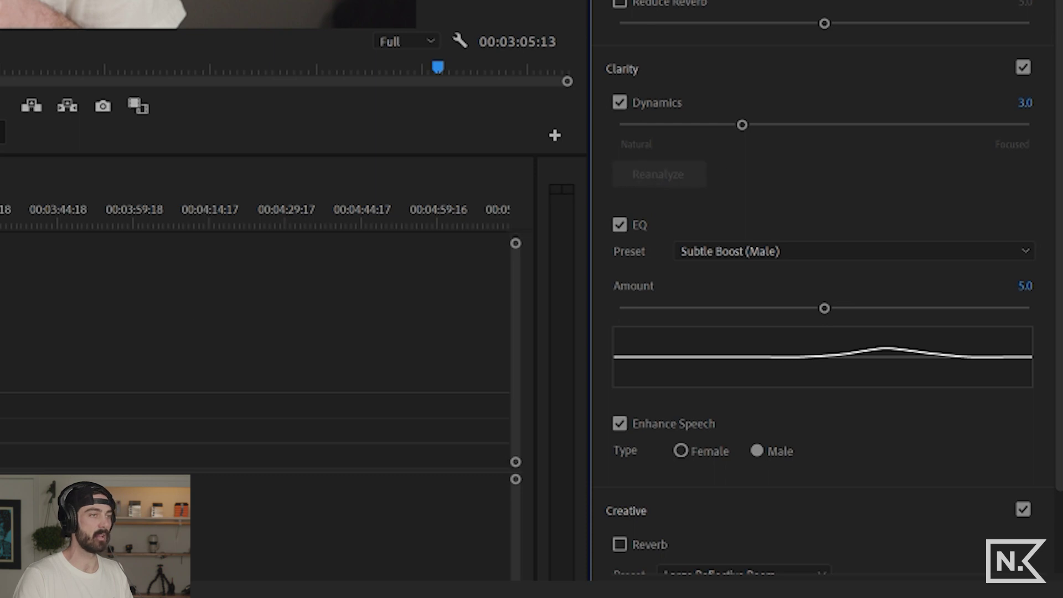
{"action": "left_click", "coordinate": [82, 478]}
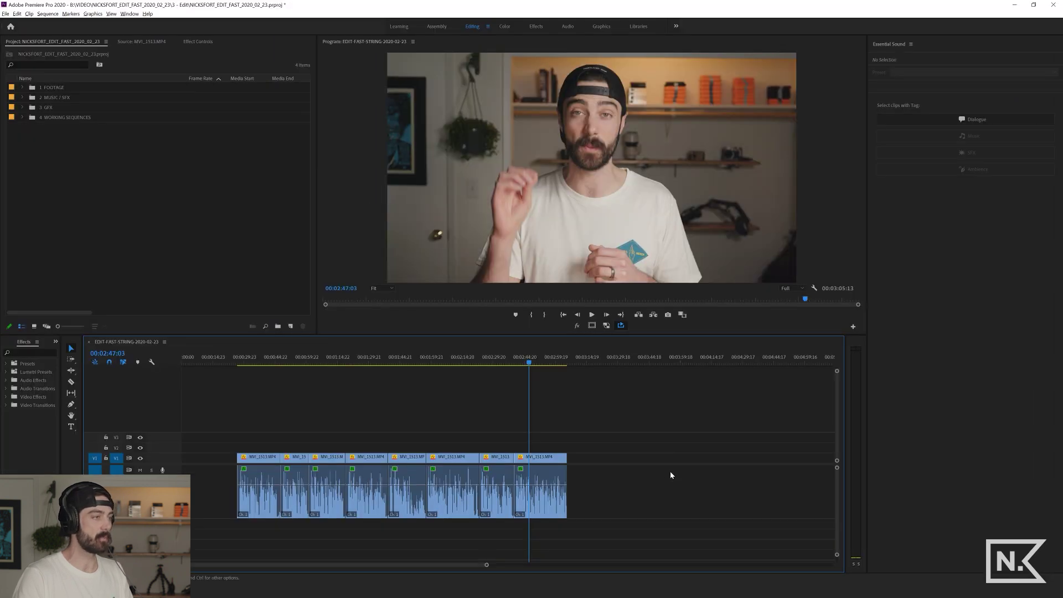
Normalize all peaks of the eight interview audio clips to -5 dB in Audio Gain.
{"action": "left_click_drag", "start_coordinate": [670, 475], "coordinate": [238, 501]}
{"action": "right_click", "coordinate": [534, 475]}
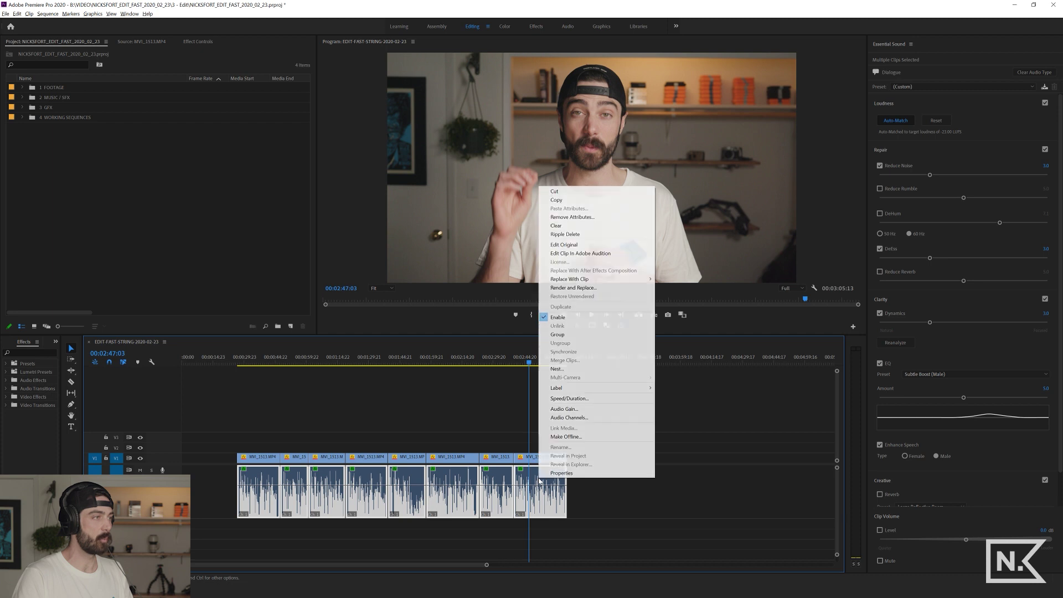
{"action": "left_click", "coordinate": [599, 407]}
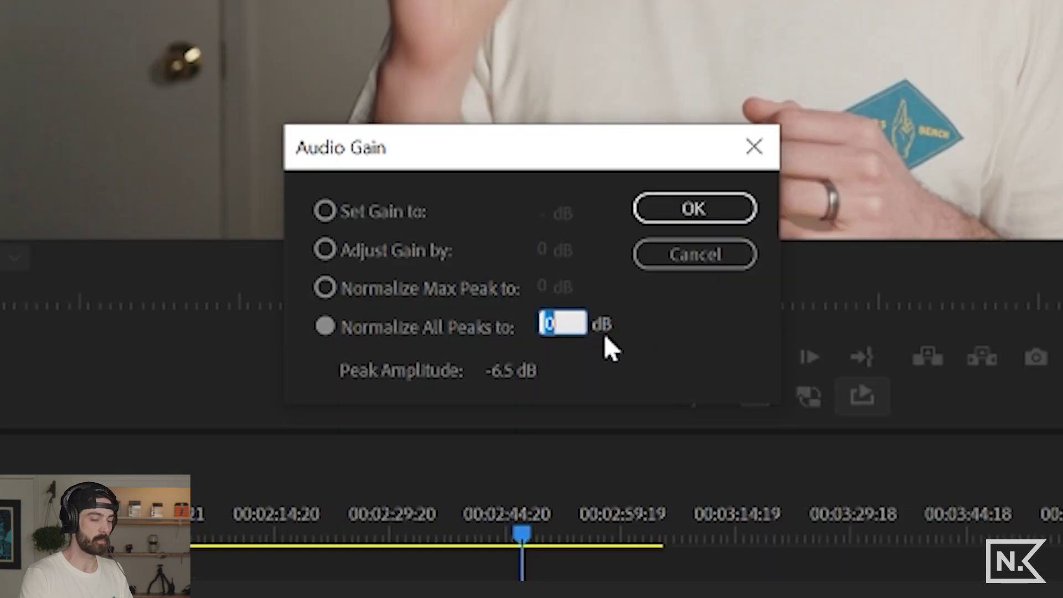
{"action": "type", "text": "-"}
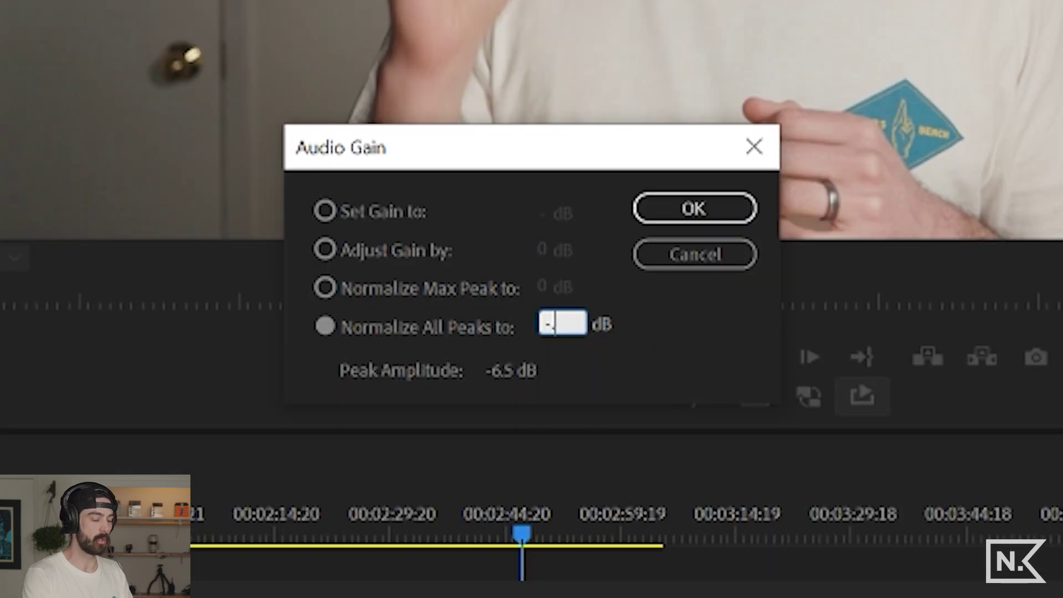
{"action": "type", "text": "5"}
{"action": "key", "text": "Return"}
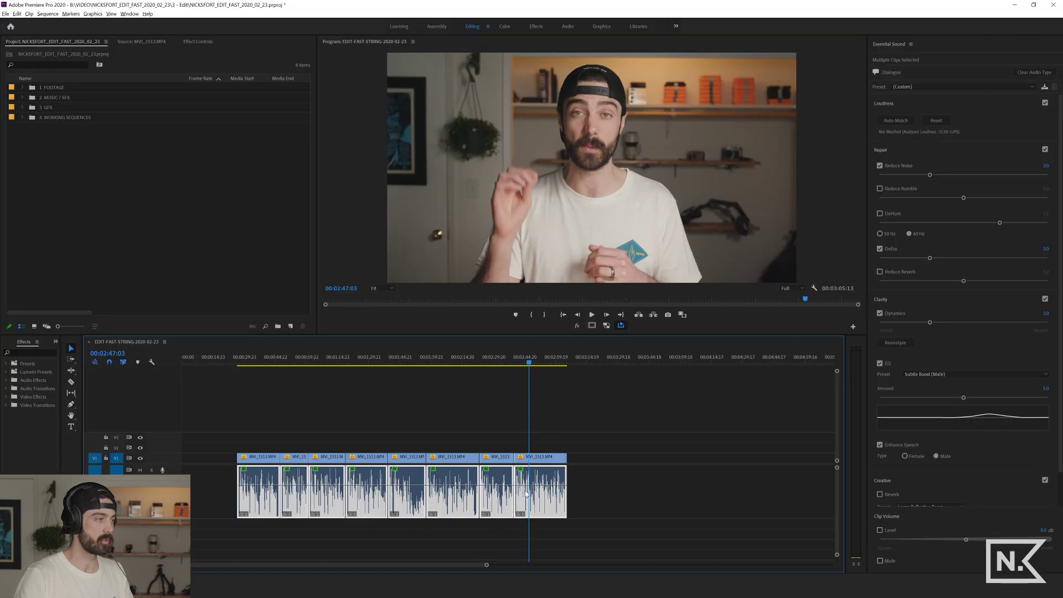
{"action": "left_click", "coordinate": [590, 487]}
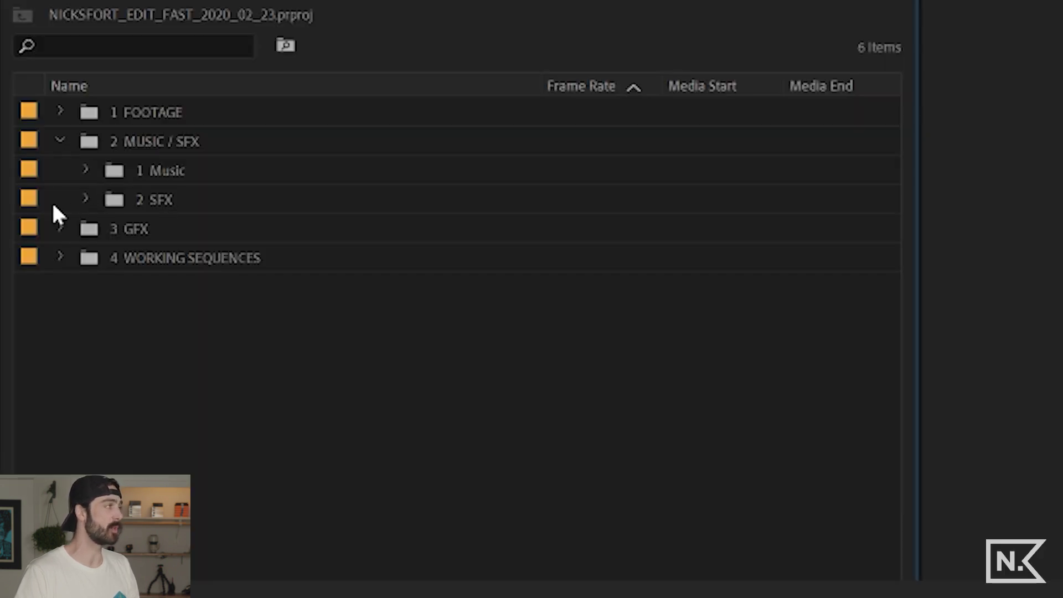
Expand the 2 SFX folder to show its sound-effect subfolders.
{"action": "left_click", "coordinate": [86, 199]}
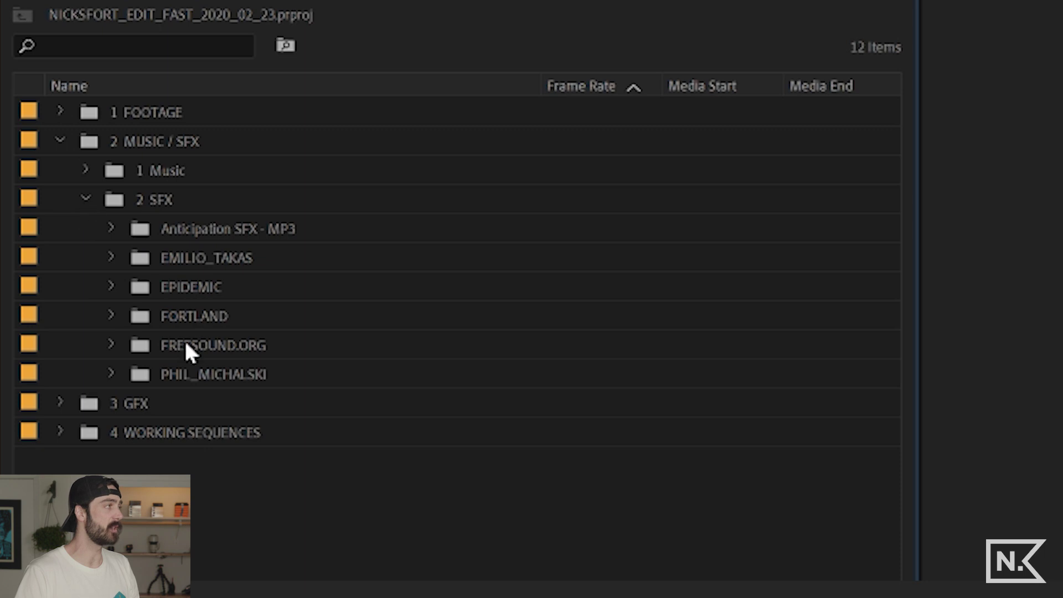
Tidy the Project bins: collapse 2 MUSIC / SFX, expand 3 GFX, and peek into 2 Photos.
{"action": "left_click", "coordinate": [60, 141]}
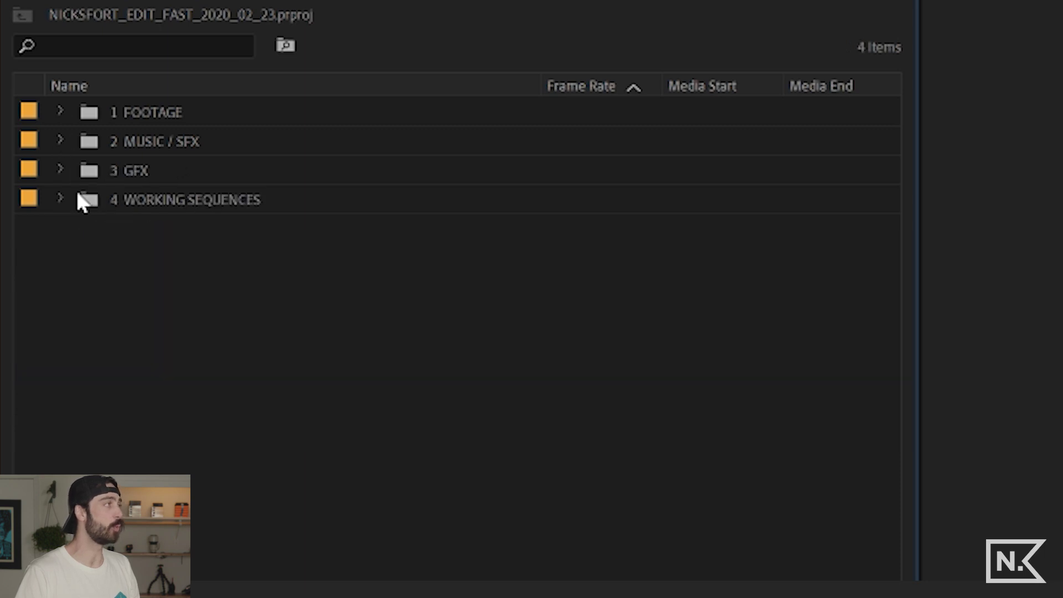
{"action": "left_click", "coordinate": [59, 171]}
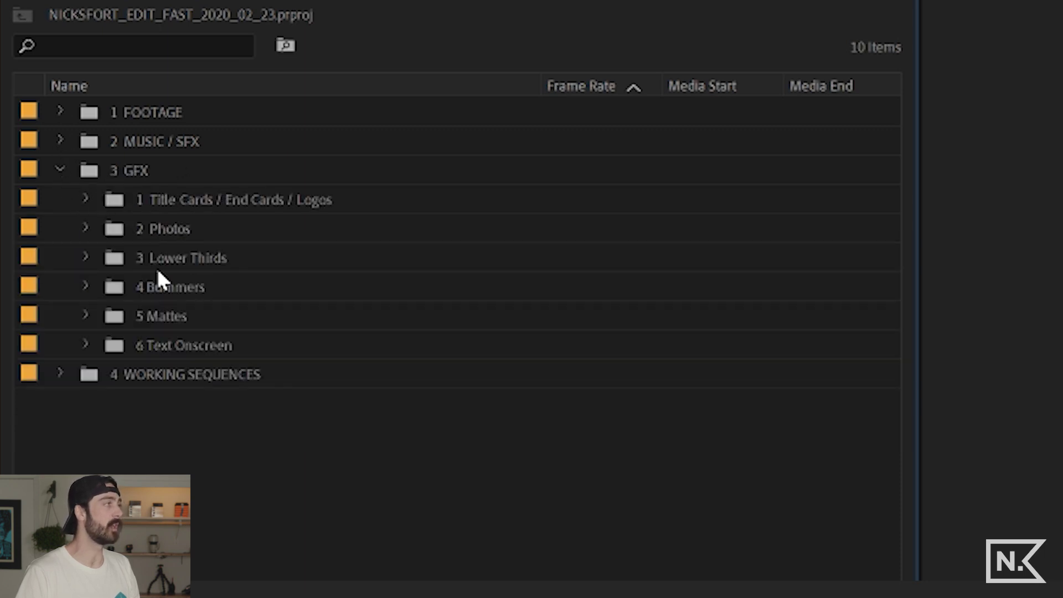
{"action": "left_click", "coordinate": [83, 228]}
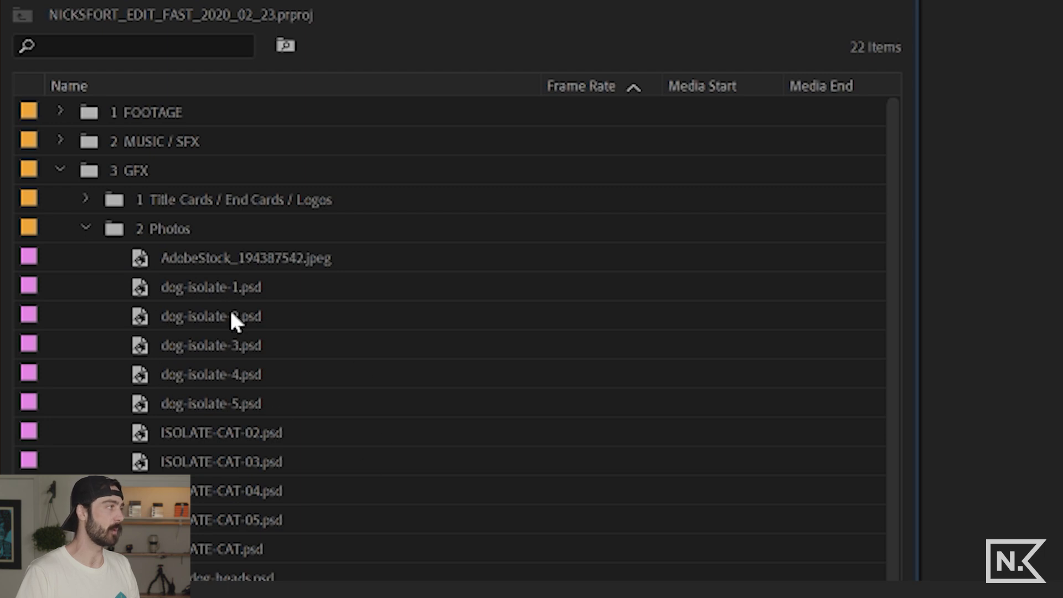
{"action": "left_click", "coordinate": [86, 229]}
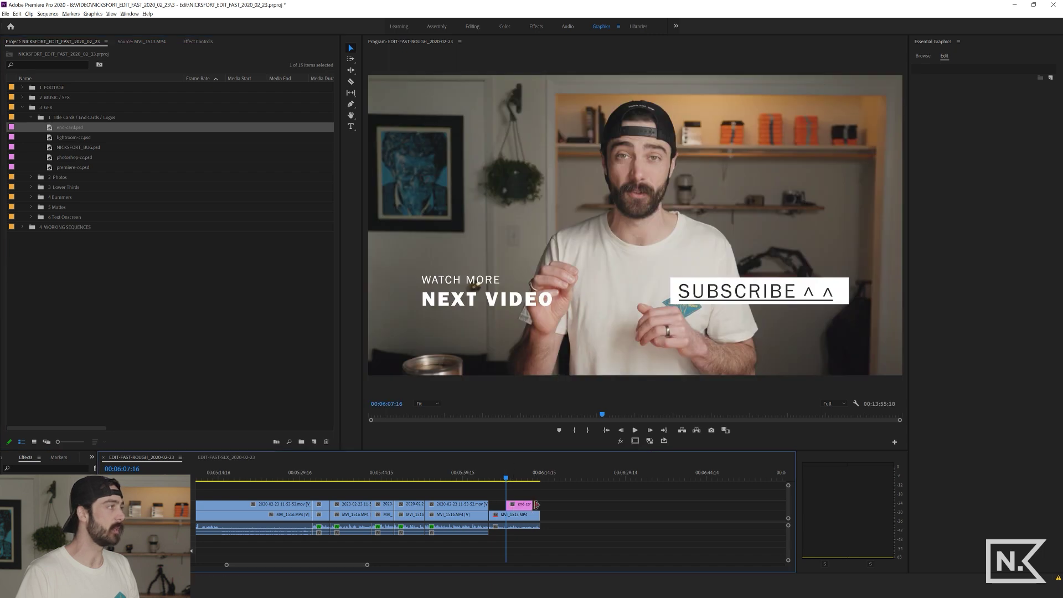
Extend the end card to match the last shot and layer NICKSFORT_BUG.psd above it on V3.
{"action": "left_click_drag", "start_coordinate": [536, 505], "coordinate": [490, 505]}
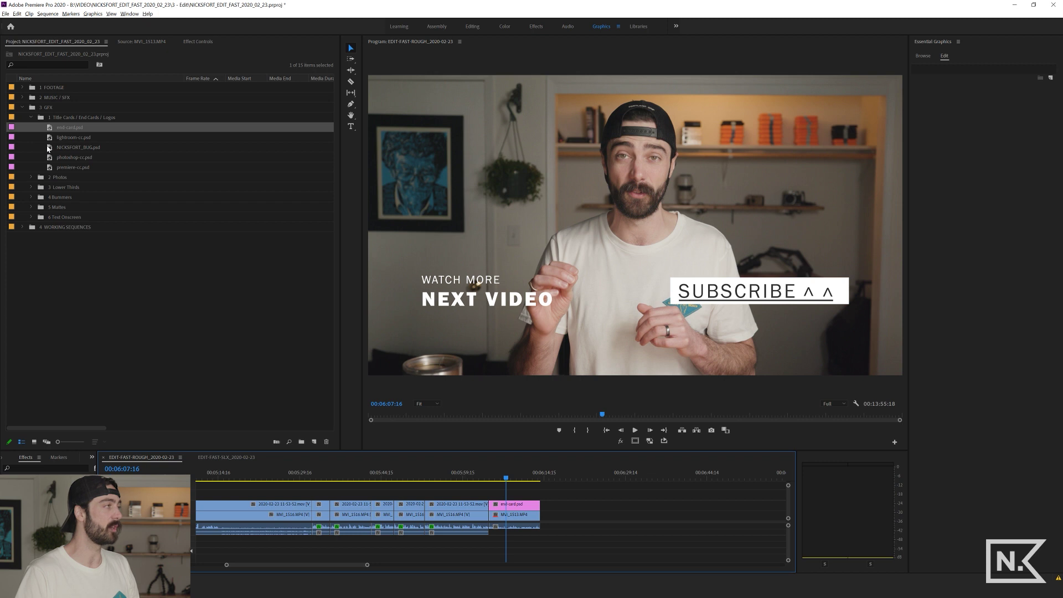
{"action": "left_click_drag", "start_coordinate": [49, 148], "coordinate": [83, 170]}
{"action": "left_click_drag", "start_coordinate": [468, 471], "coordinate": [568, 505]}
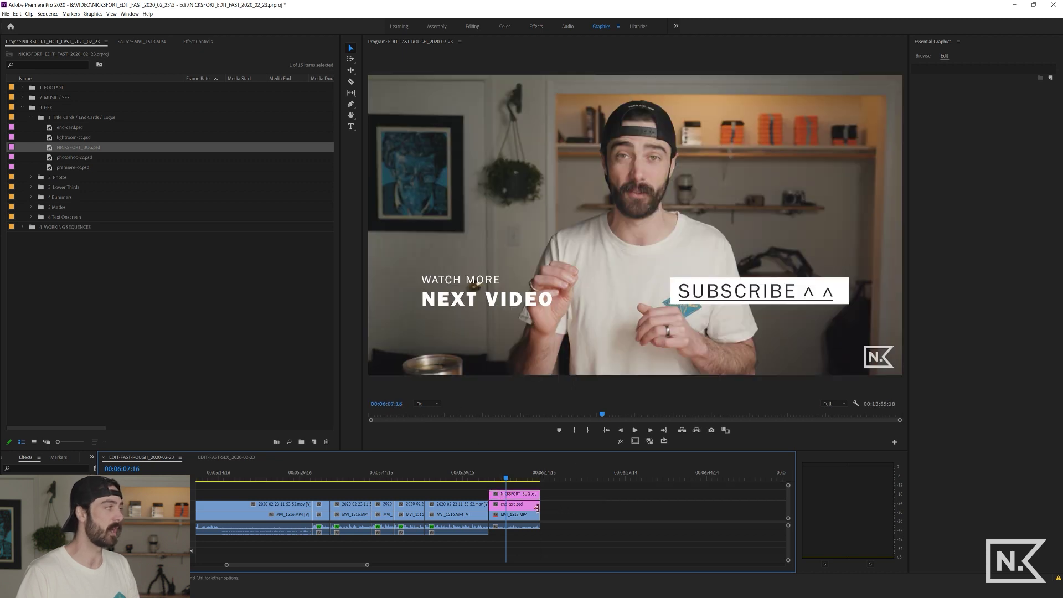
{"action": "key", "text": "minus"}
{"action": "key", "text": "minus"}
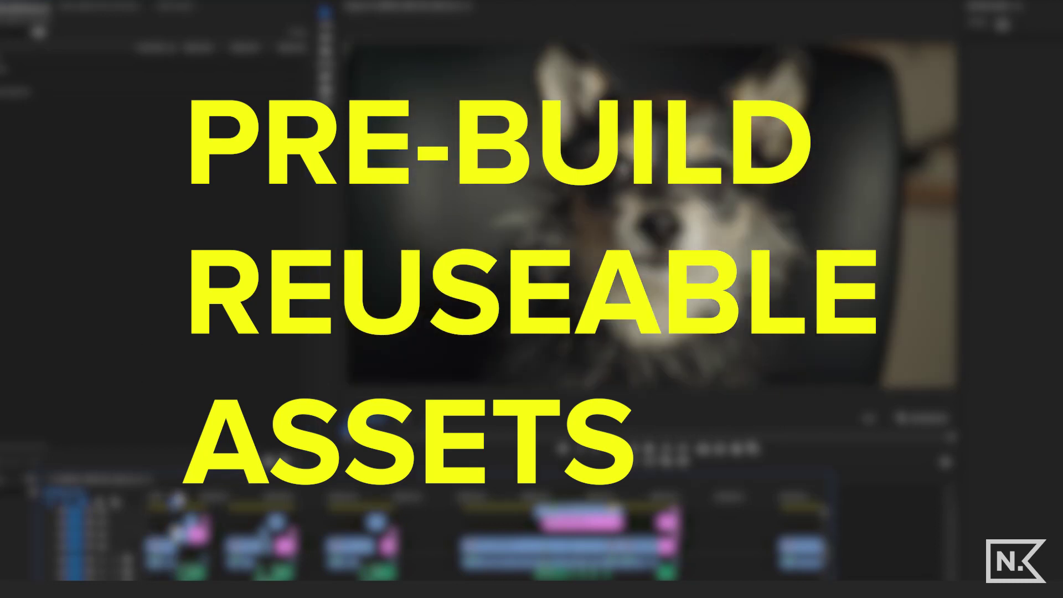
Shrink audio tracks, zoom in, and play the bumper from the 15-second mark.
{"action": "key", "text": "alt+minus"}
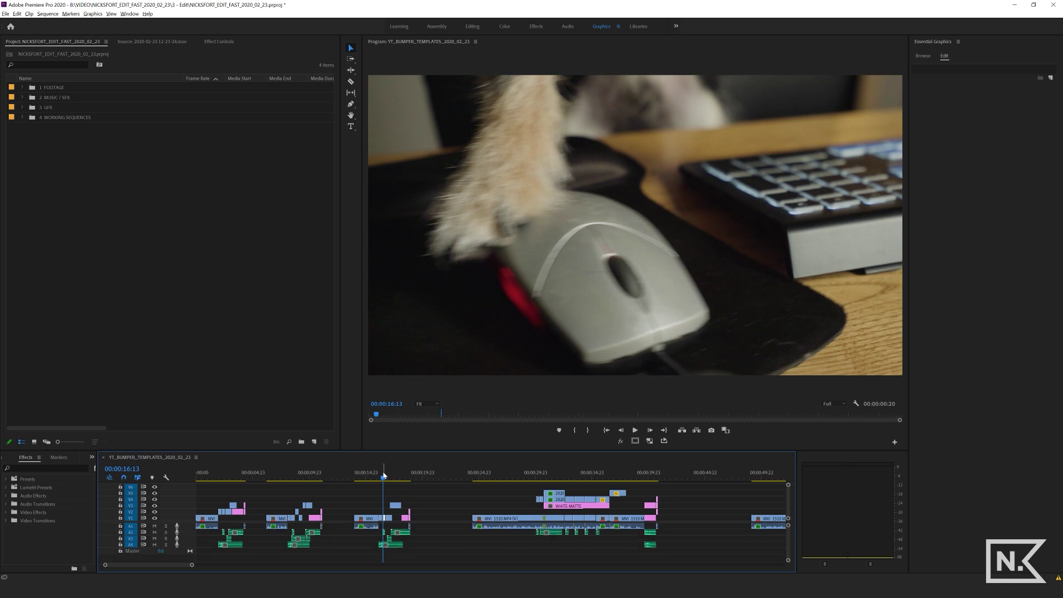
{"action": "key", "text": "equal"}
{"action": "key", "text": "equal"}
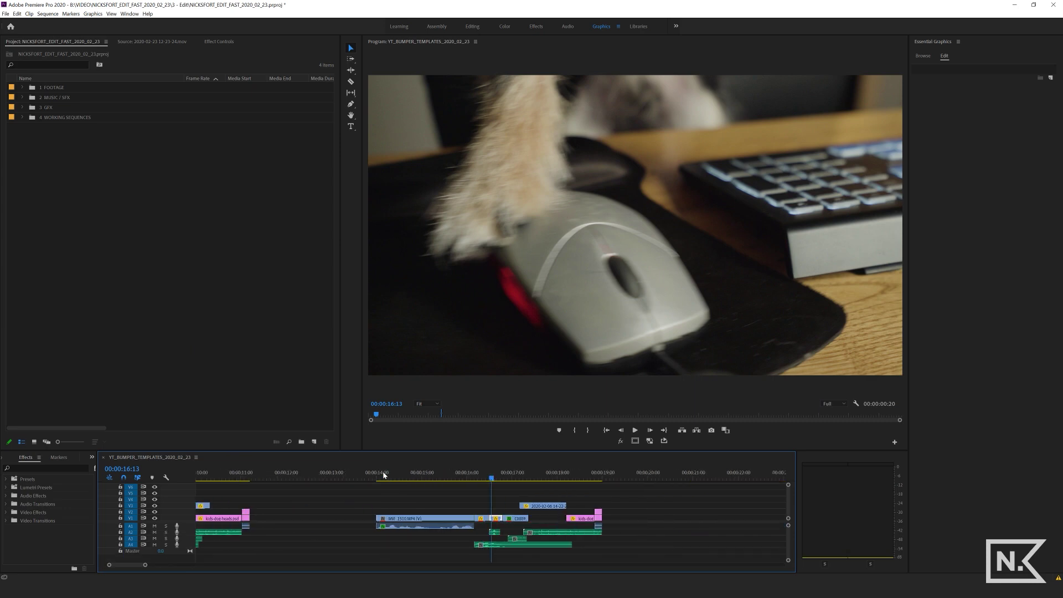
{"action": "left_click", "coordinate": [425, 472]}
{"action": "key", "text": "space"}
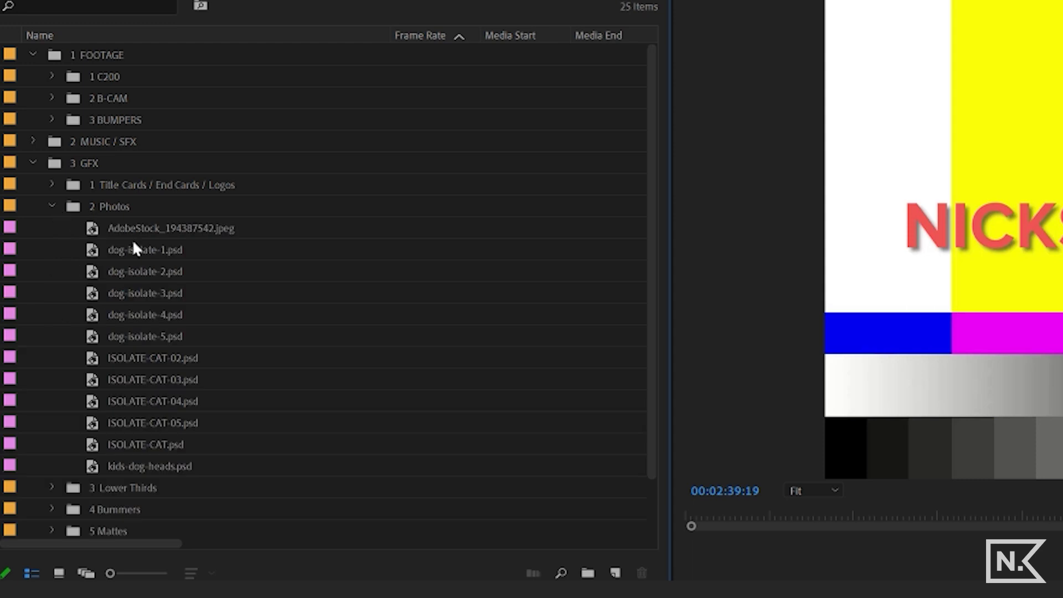
Preview dog-isolate-3.psd, stretch the Instagram overlay across the opening clips, and select SHOP_YT_2020_02_23.mp4.
{"action": "double_click", "coordinate": [136, 299]}
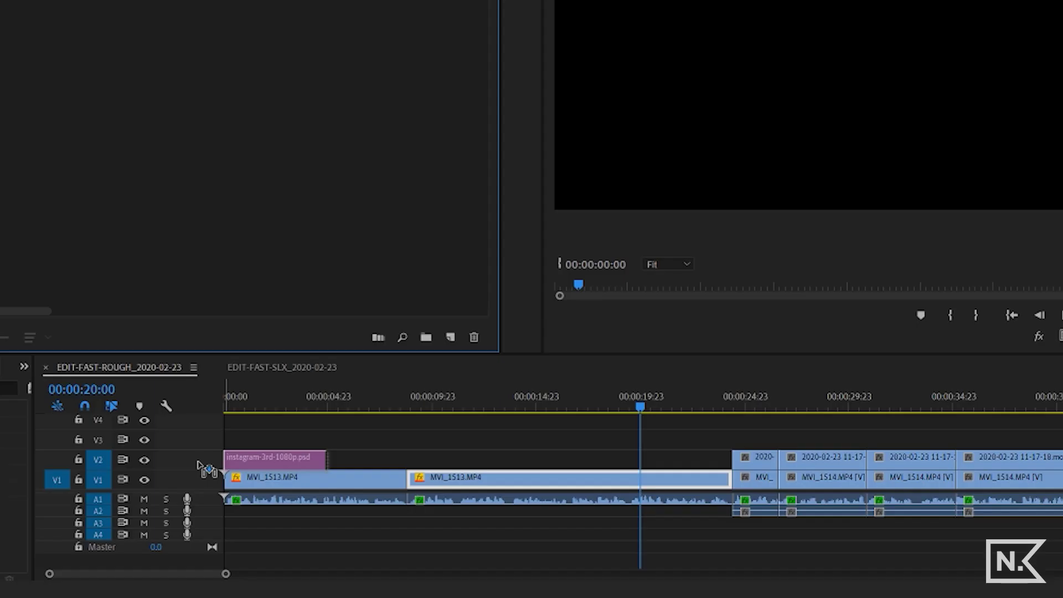
{"action": "left_click_drag", "start_coordinate": [326, 460], "coordinate": [731, 466]}
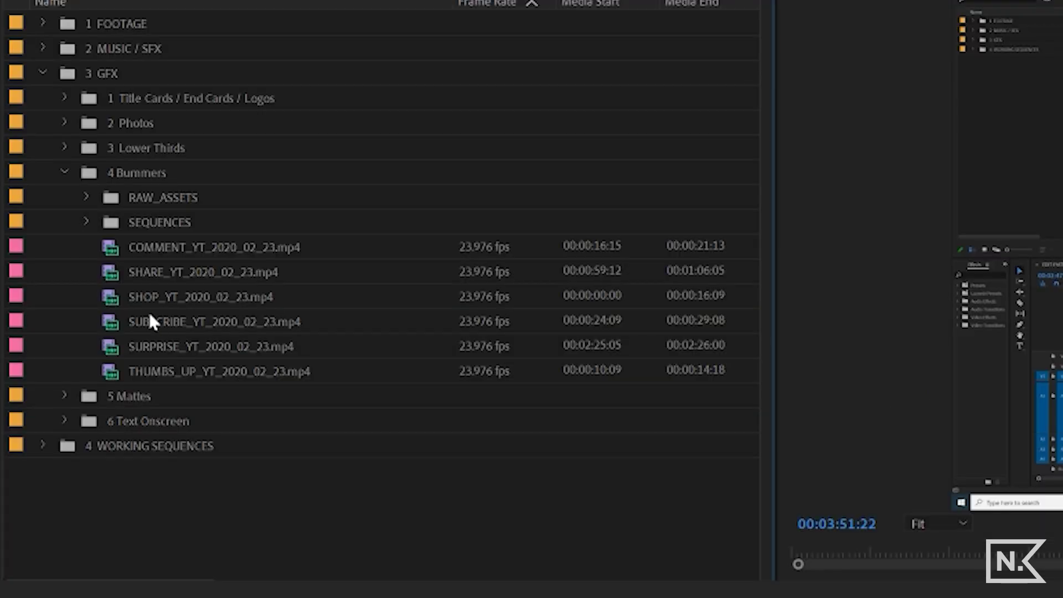
{"action": "left_click", "coordinate": [147, 298]}
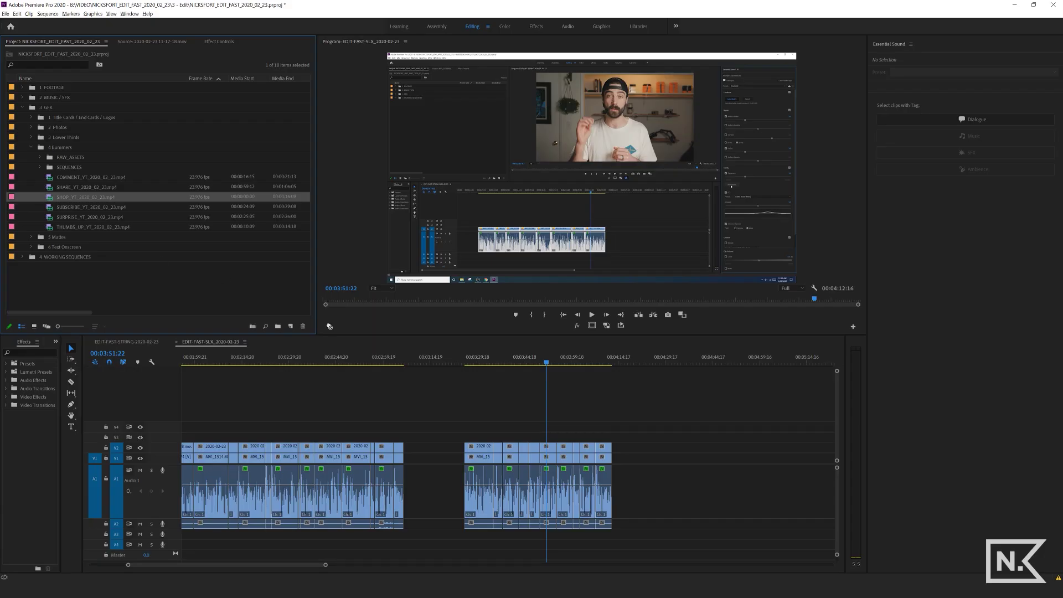
Drop SHOP_YT_2020_02_23.mp4 into the edit's gap, ripple-delete the leftover space, and return to its start.
{"action": "left_click_drag", "start_coordinate": [330, 327], "coordinate": [459, 464]}
{"action": "left_click", "coordinate": [459, 468]}
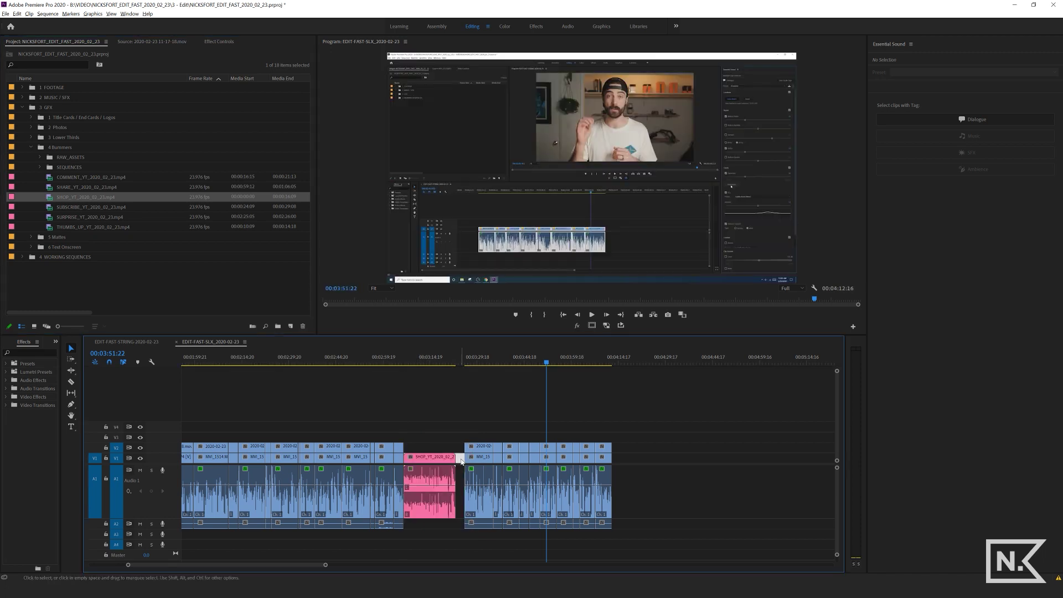
{"action": "key", "text": "Delete"}
{"action": "left_click", "coordinate": [415, 361]}
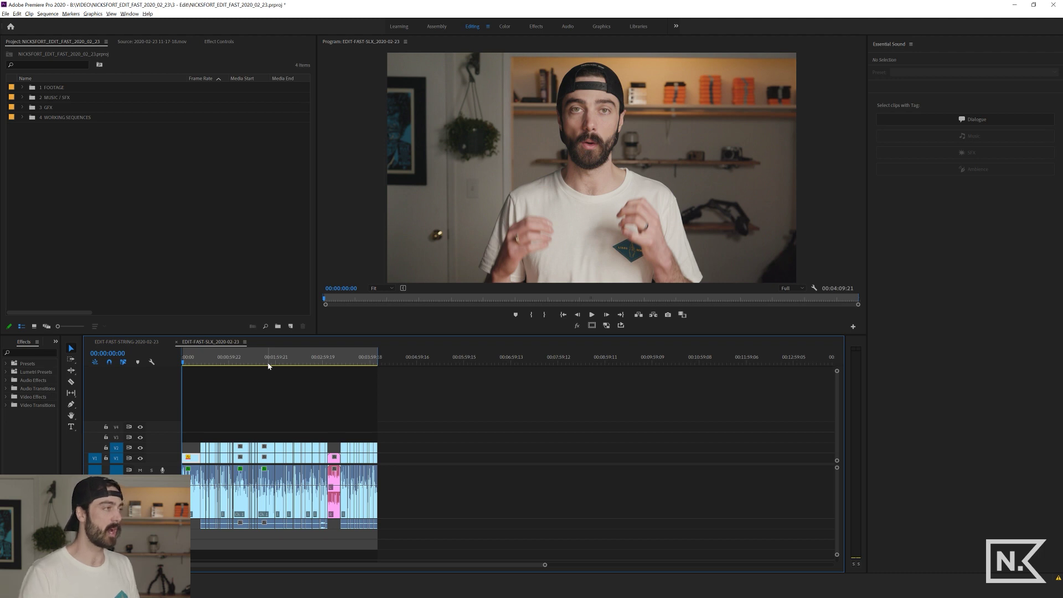
Apply the YOUTUBE_UPLOAD_FINAL_1080 H.264 export preset and review its YouTube publish settings.
{"action": "key", "text": "ctrl+m"}
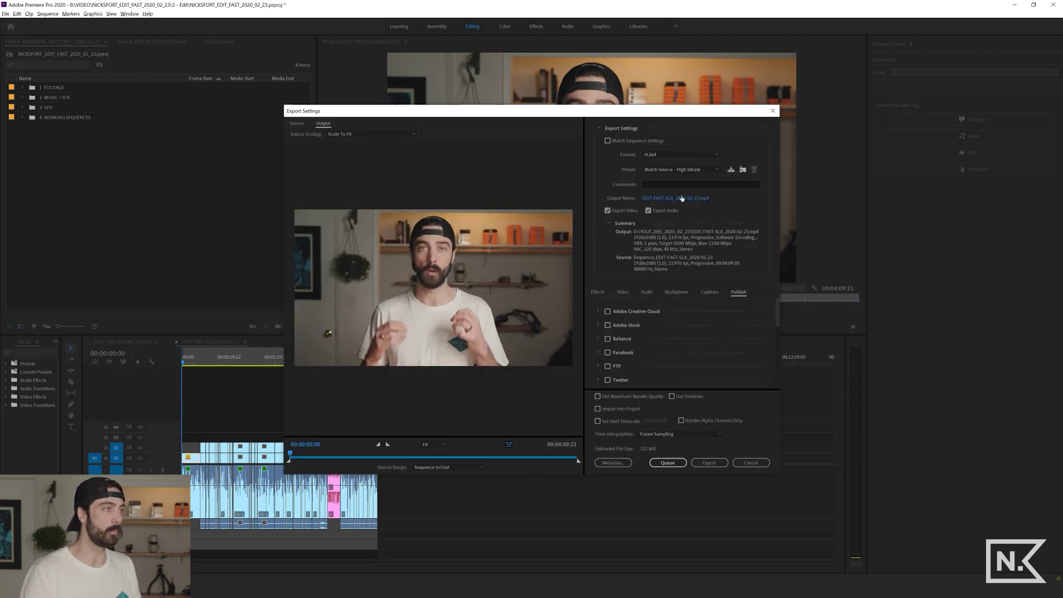
{"action": "left_click", "coordinate": [670, 171]}
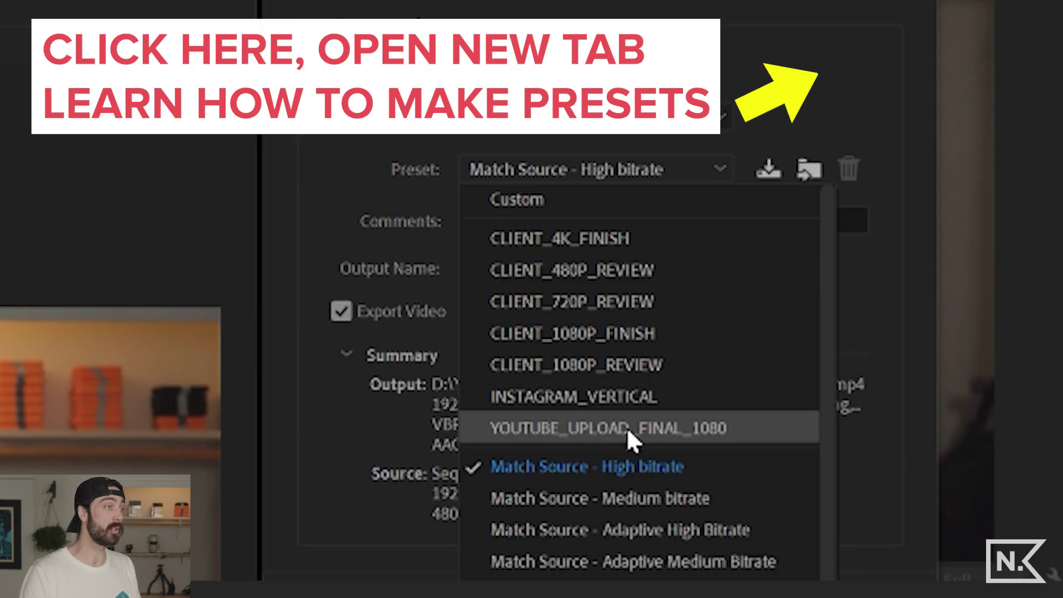
{"action": "left_click", "coordinate": [577, 429]}
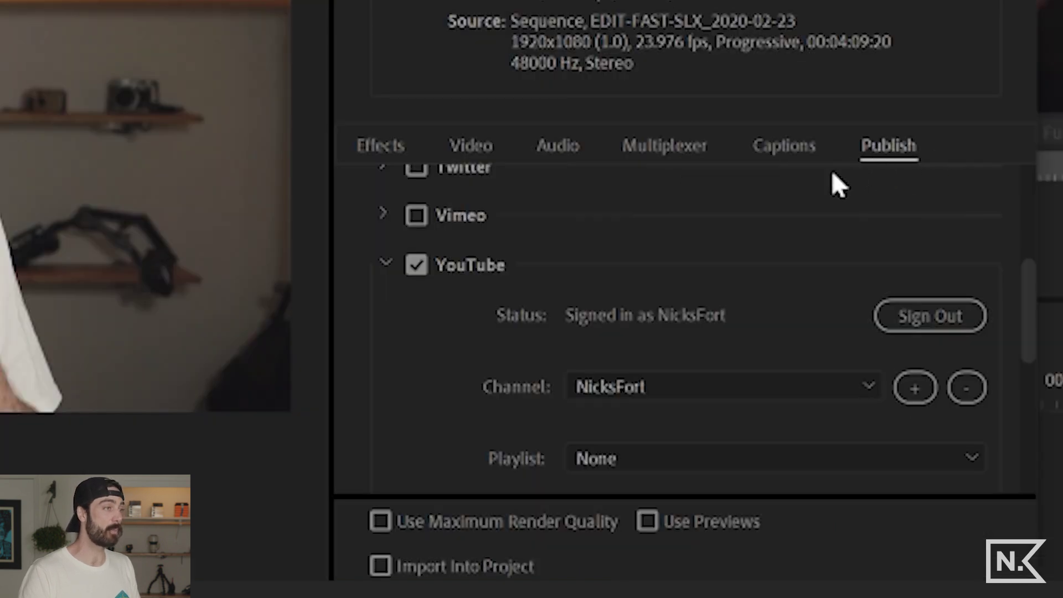
{"action": "scroll", "coordinate": [449, 270], "scroll_direction": "down", "scroll_amount": 2}
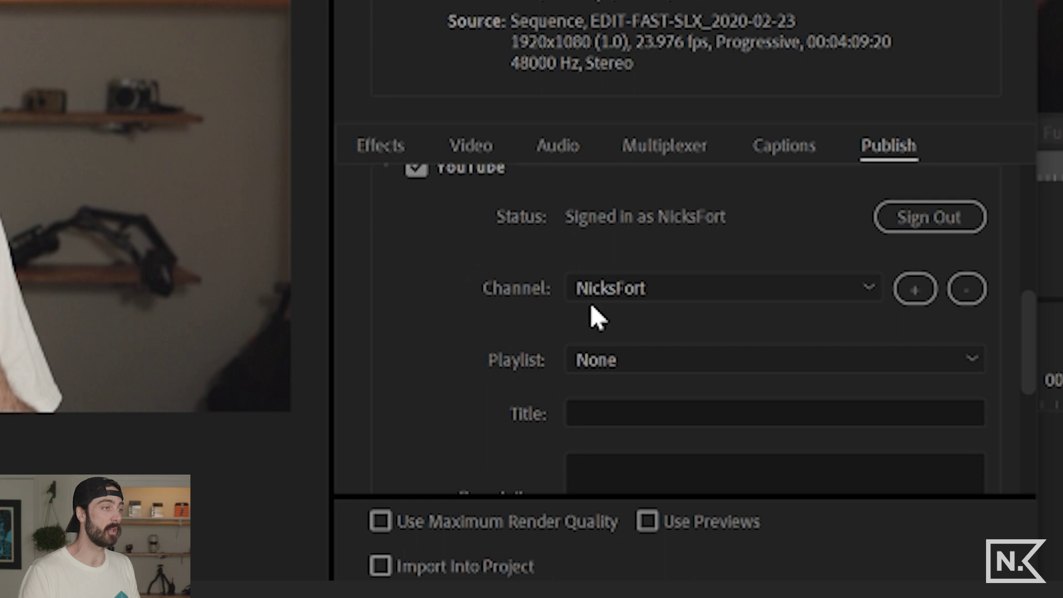
{"action": "scroll", "coordinate": [587, 327], "scroll_direction": "down", "scroll_amount": 6}
{"action": "scroll", "coordinate": [511, 324], "scroll_direction": "up", "scroll_amount": 4}
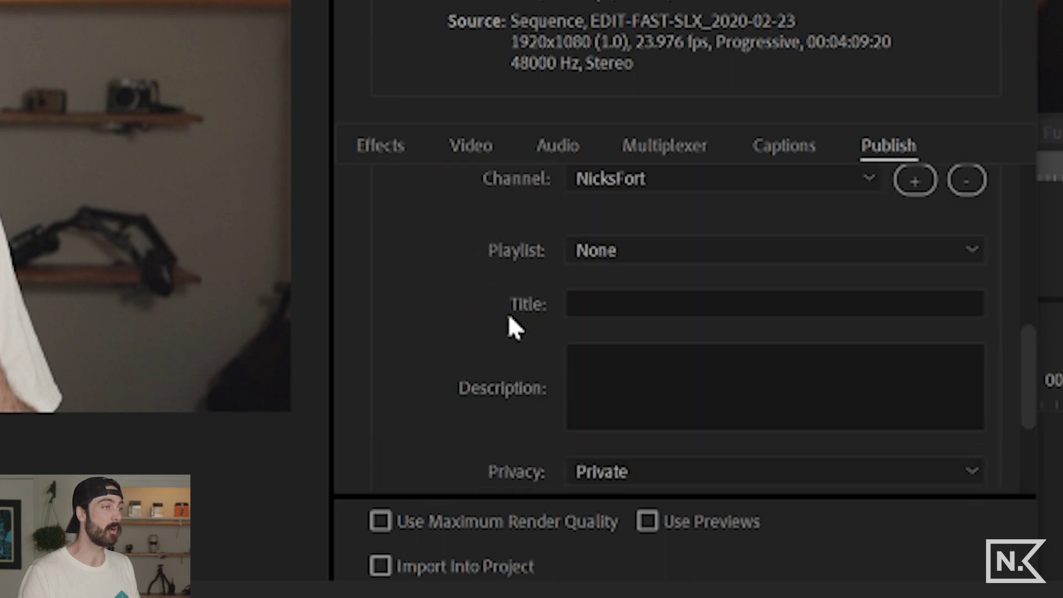
{"action": "scroll", "coordinate": [463, 301], "scroll_direction": "up", "scroll_amount": 2}
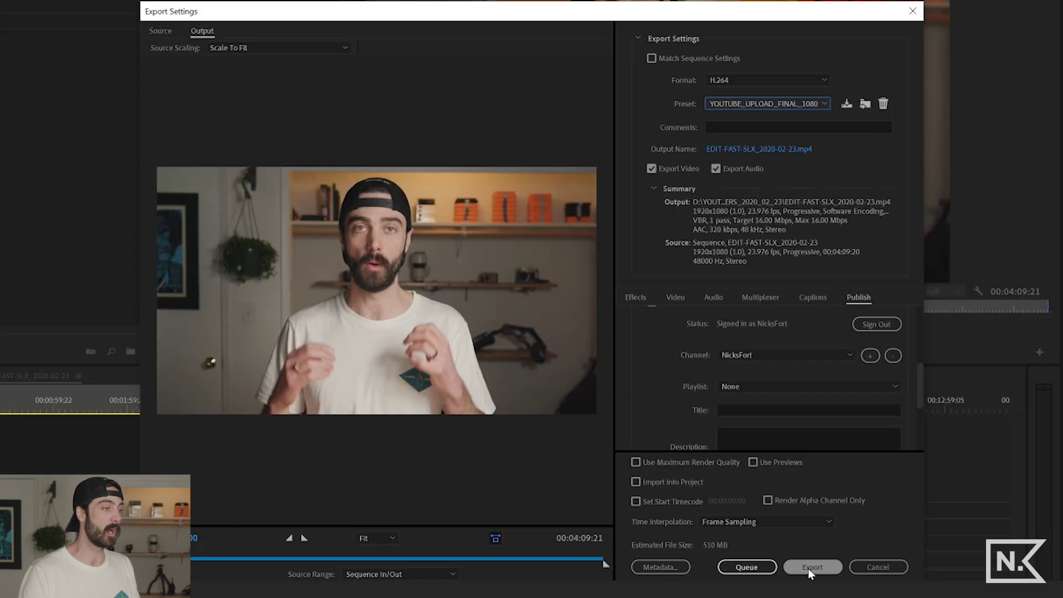